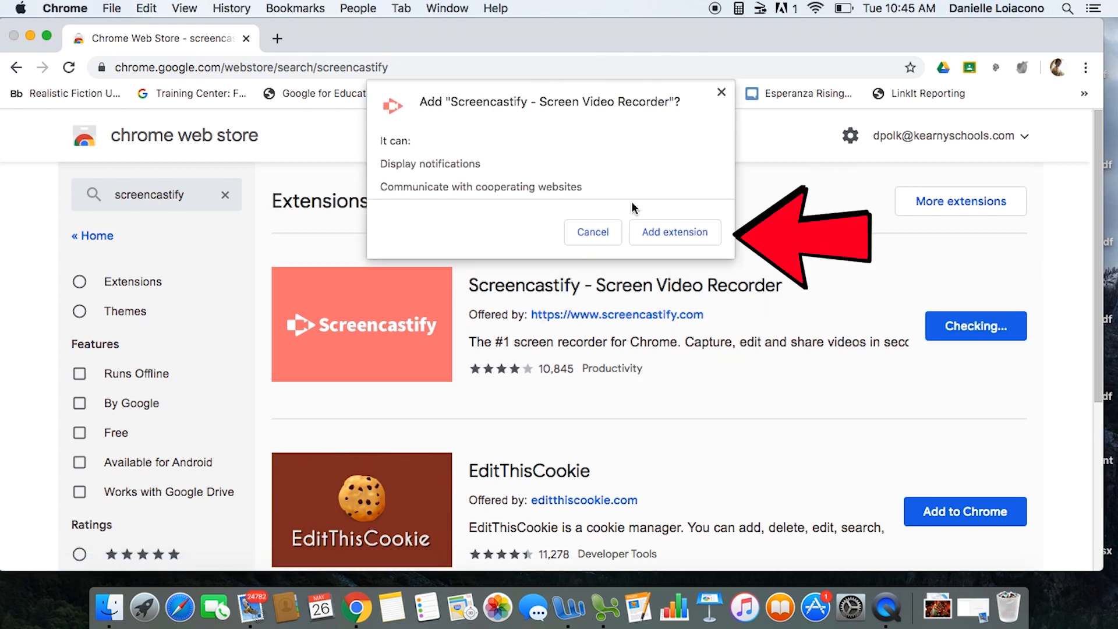
# Step: Add the Screencastify - Screen Video Recorder extension to Chrome, dismiss its notice and open its setup page
pyautogui.click(679, 232)
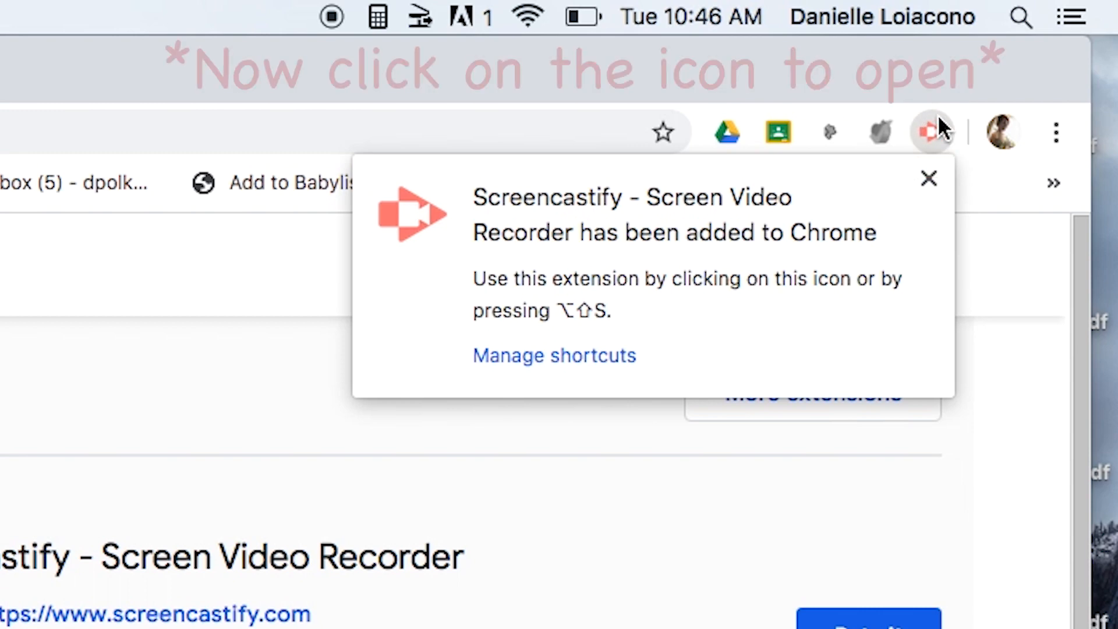
pyautogui.click(932, 179)
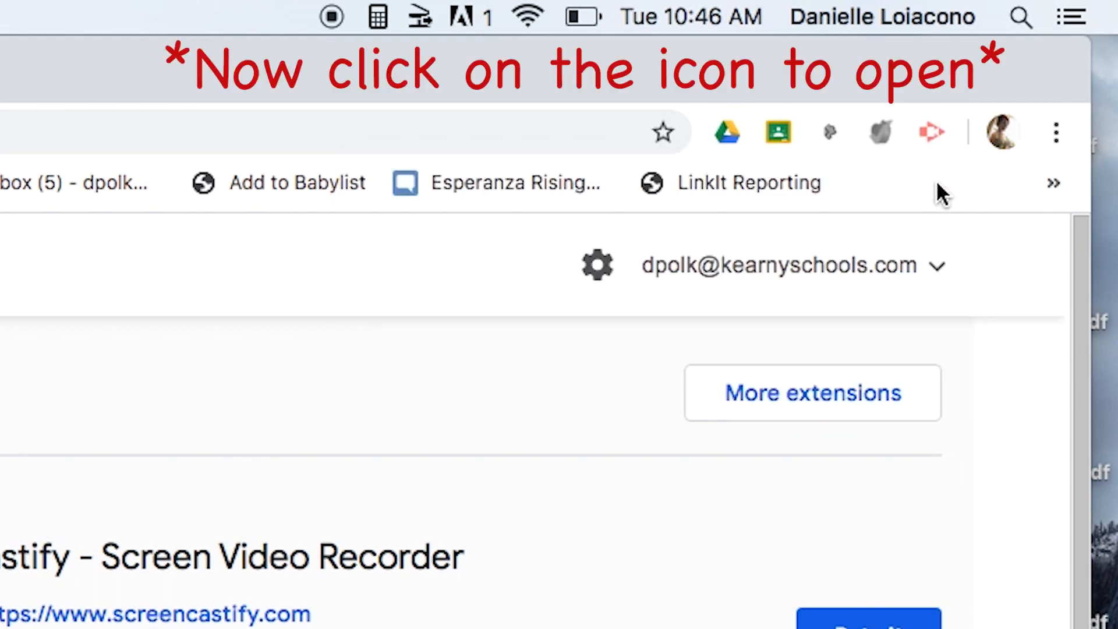
pyautogui.click(927, 132)
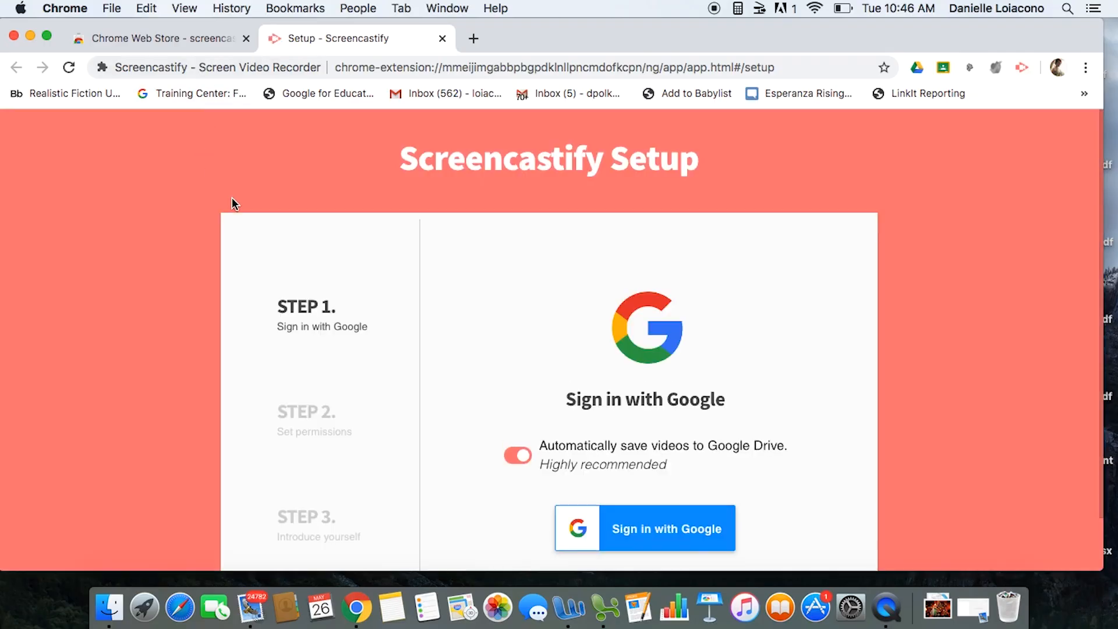
# Step: Sign in to Screencastify with Google and allow the camera, microphone, drawing and annotation permissions
pyautogui.scroll(-2, 575, 318)
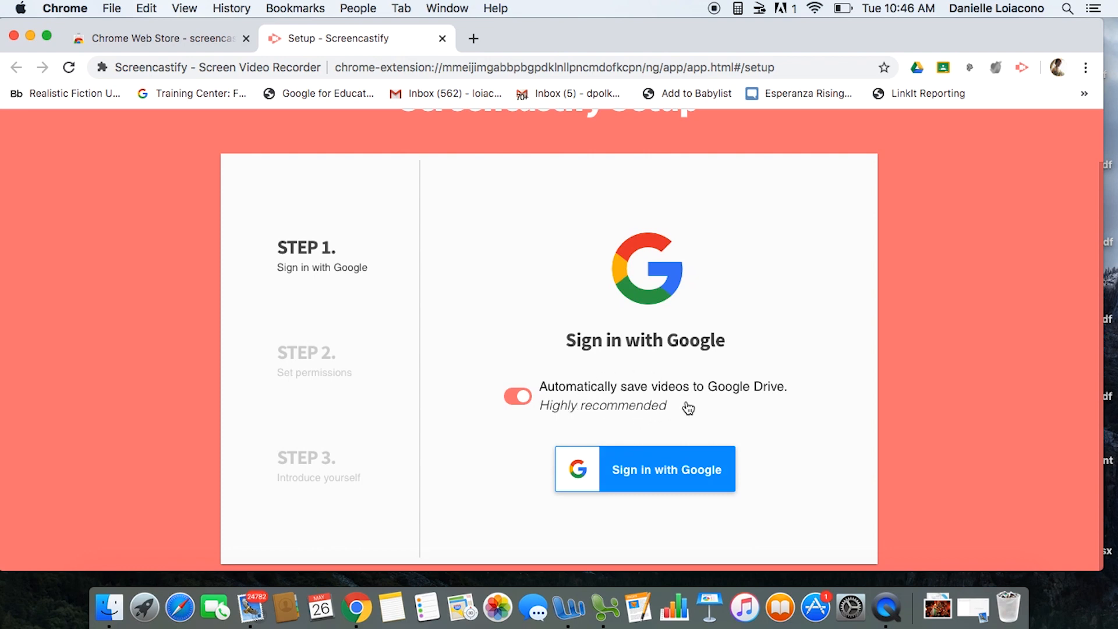
pyautogui.click(650, 470)
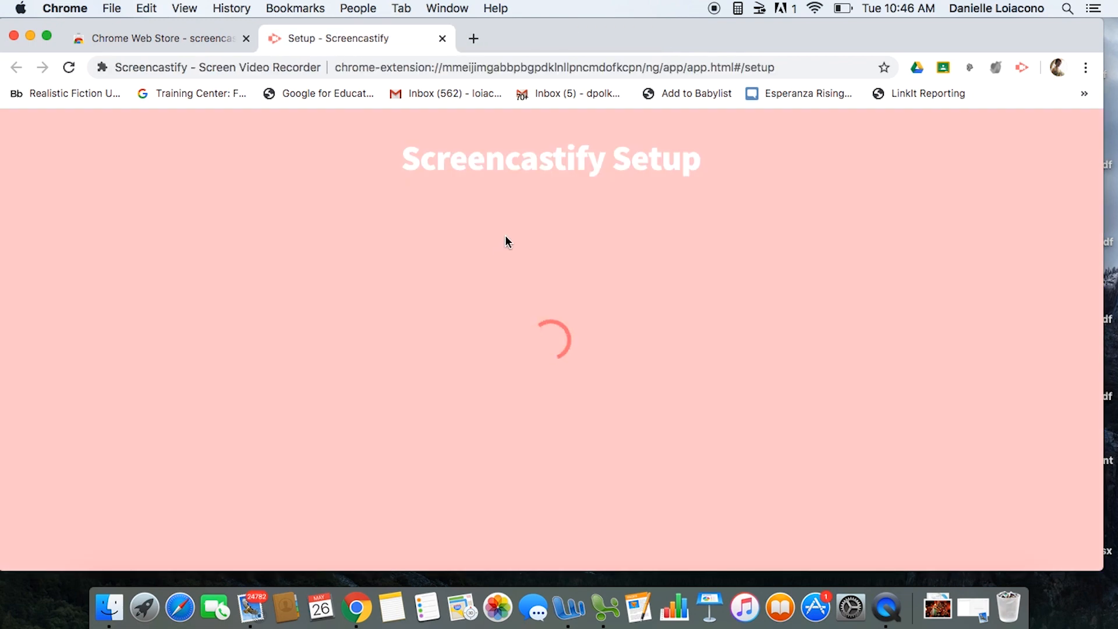
pyautogui.scroll(-2, 600, 465)
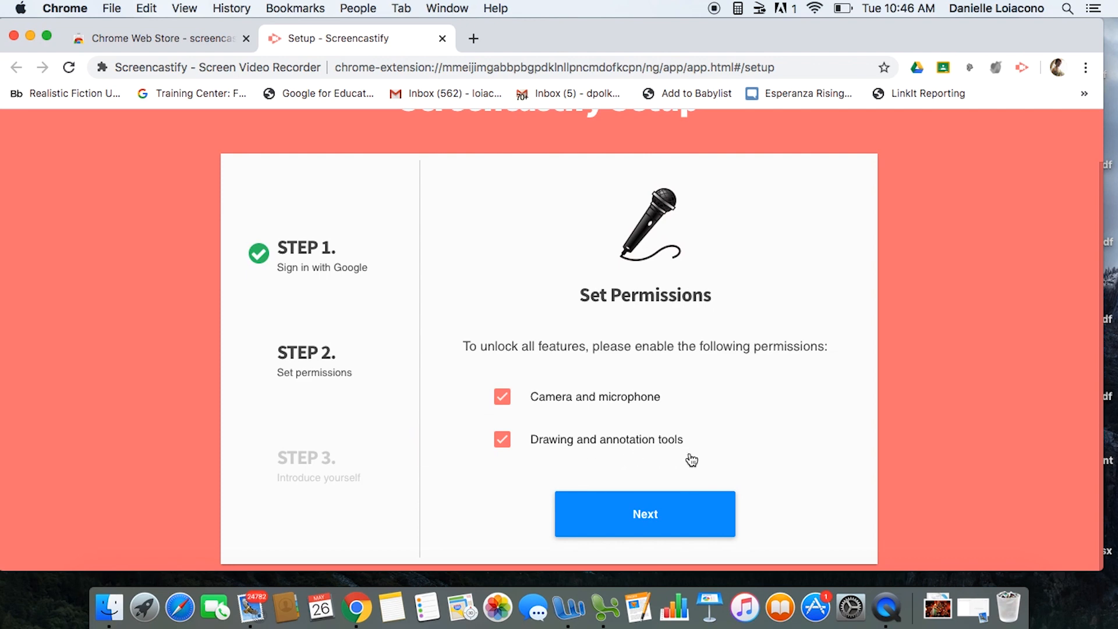
pyautogui.click(643, 537)
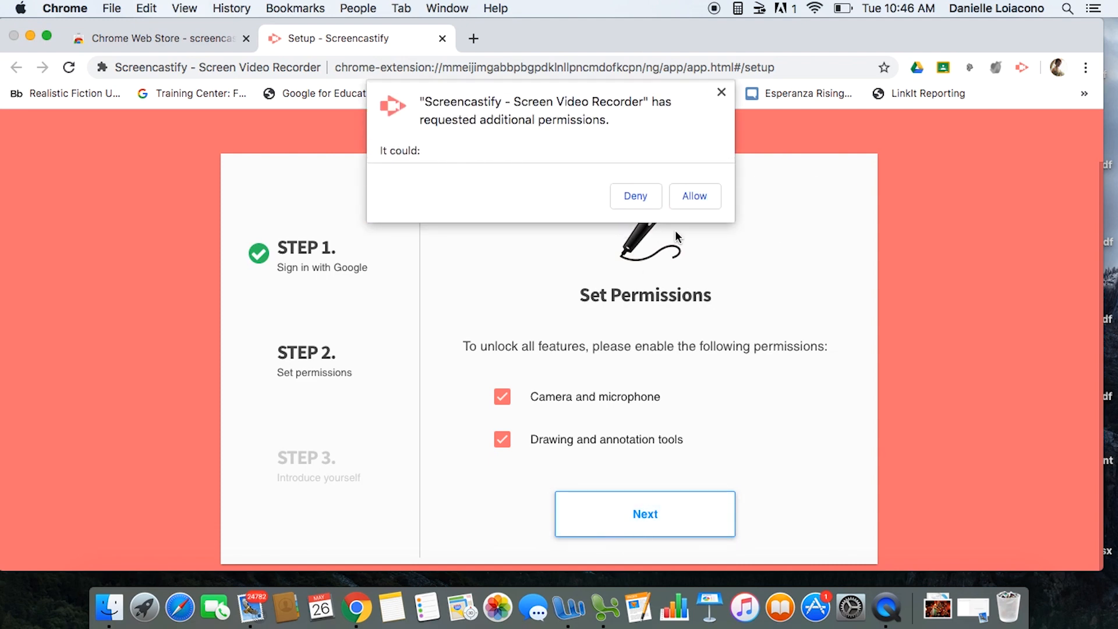
pyautogui.click(696, 197)
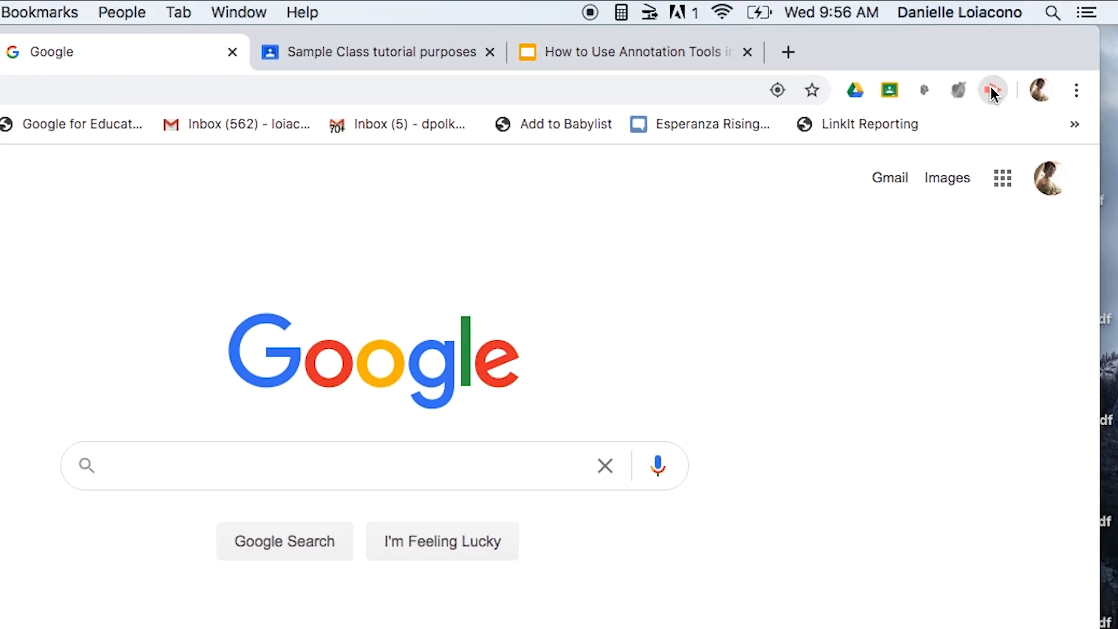
# Step: Open the Screencastify recorder, switch the microphone off and back on, and check its volume slider
pyautogui.click(993, 92)
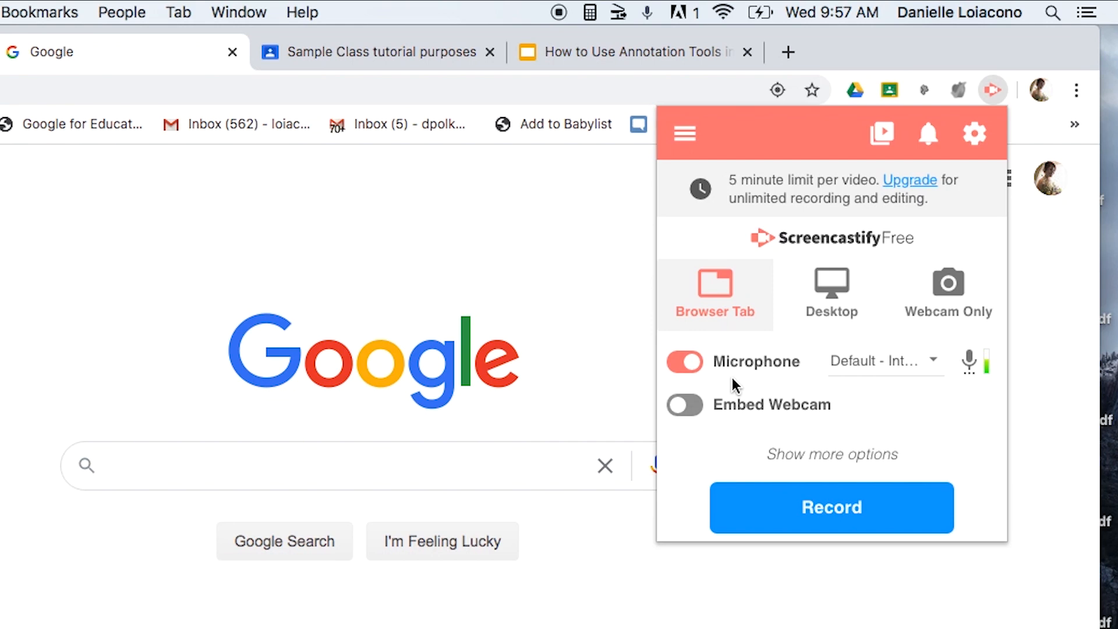
pyautogui.click(683, 363)
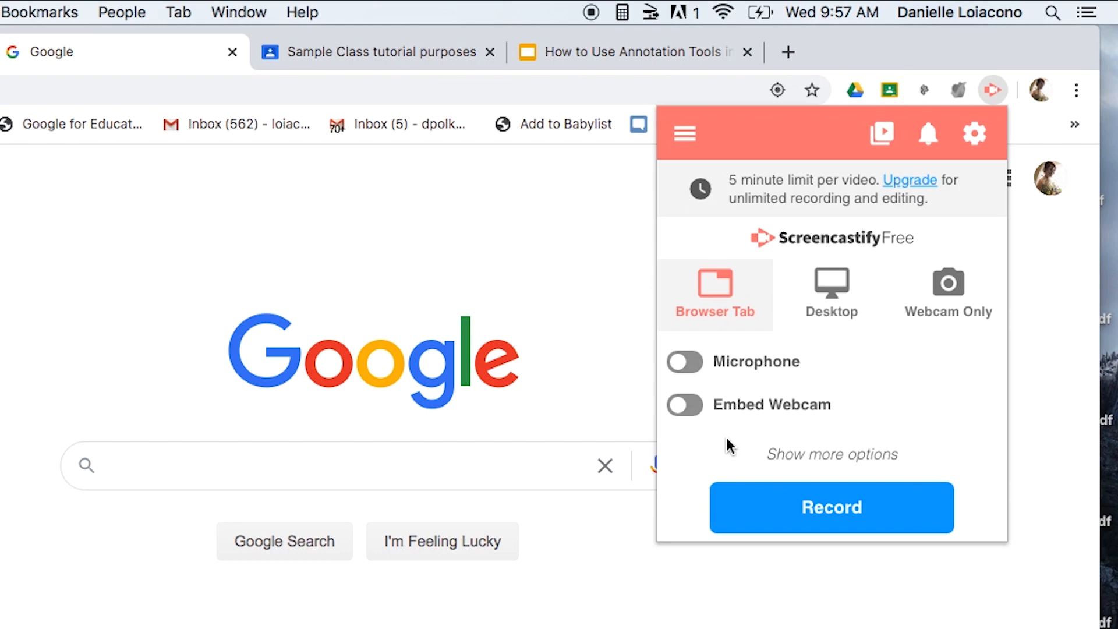
pyautogui.click(695, 366)
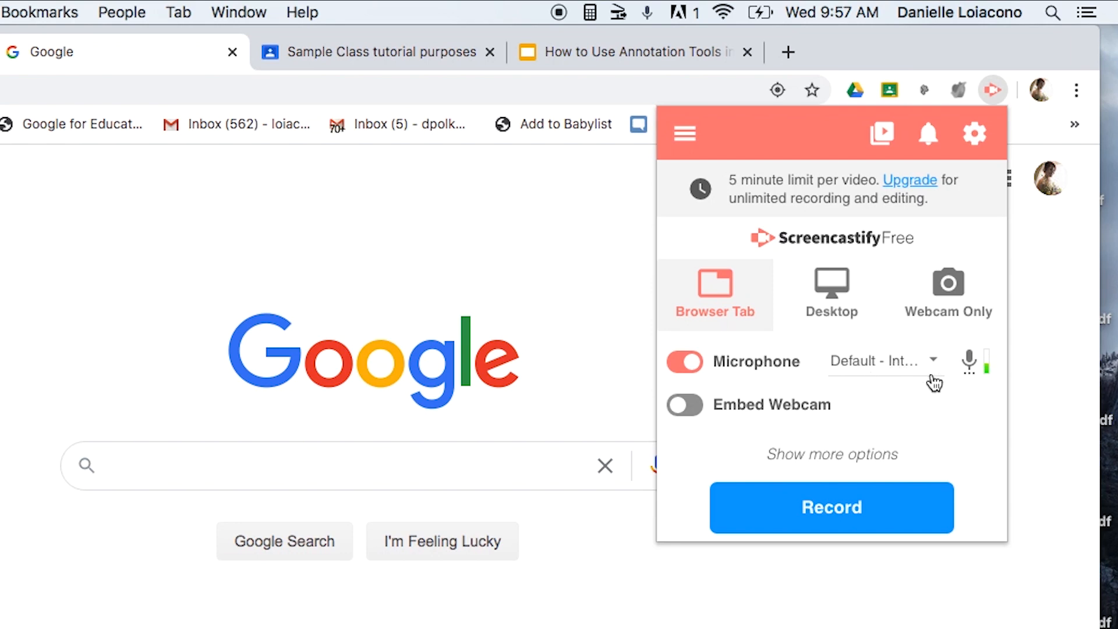
pyautogui.click(986, 377)
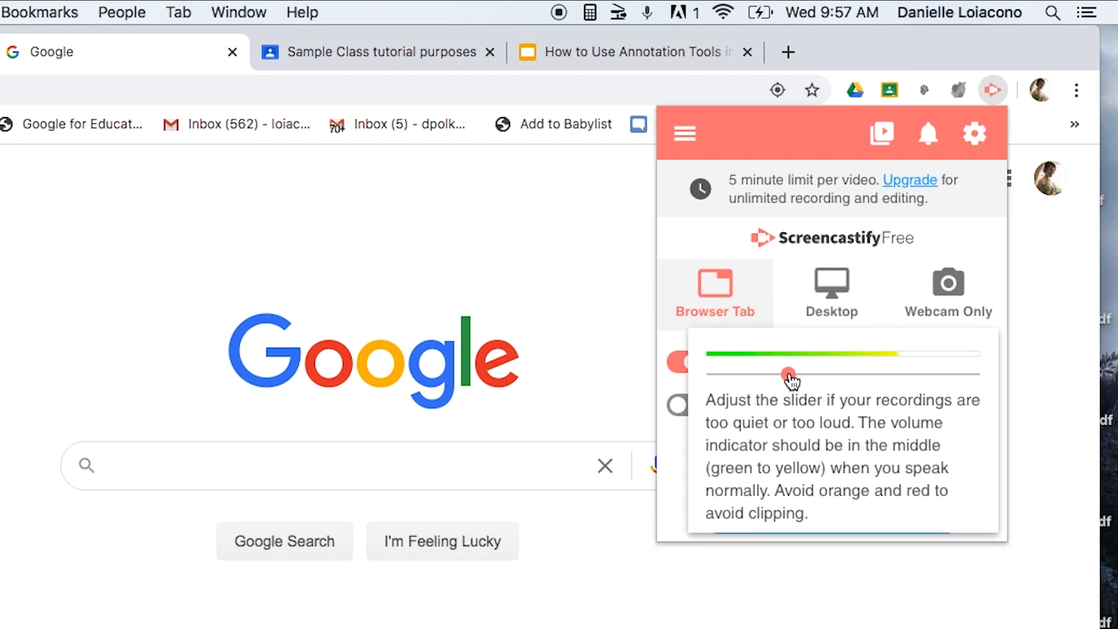
pyautogui.moveTo(791, 381)
pyautogui.mouseDown()
pyautogui.moveTo(904, 384)
pyautogui.moveTo(726, 382)
pyautogui.moveTo(791, 400)
pyautogui.mouseUp()
pyautogui.click(664, 449)
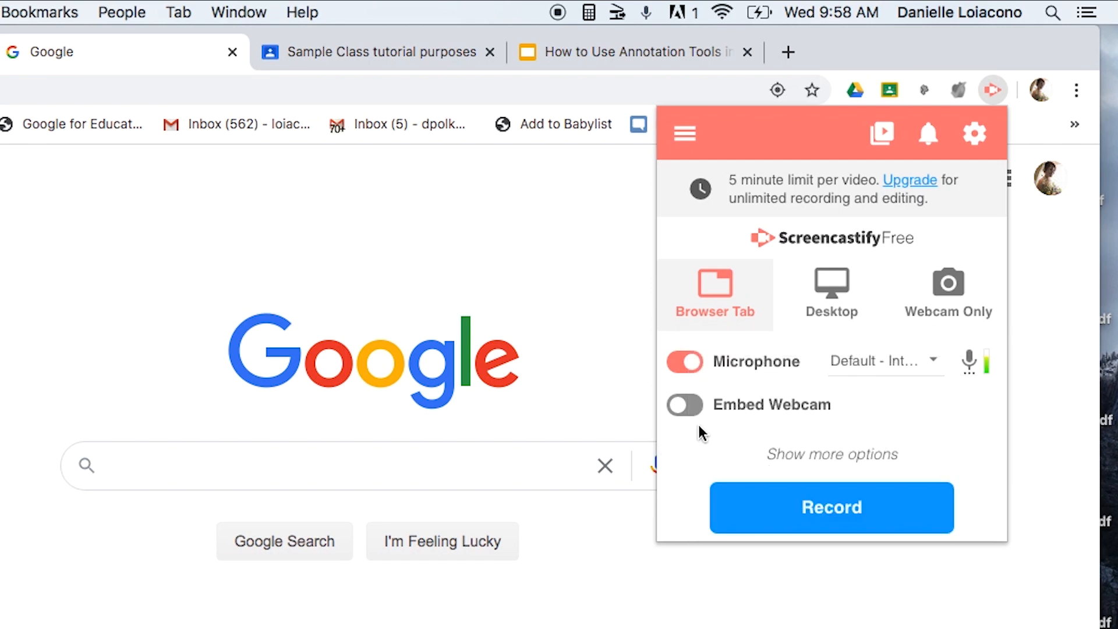
# Step: Turn on Embed Webcam and start recording the browser tab
pyautogui.click(687, 406)
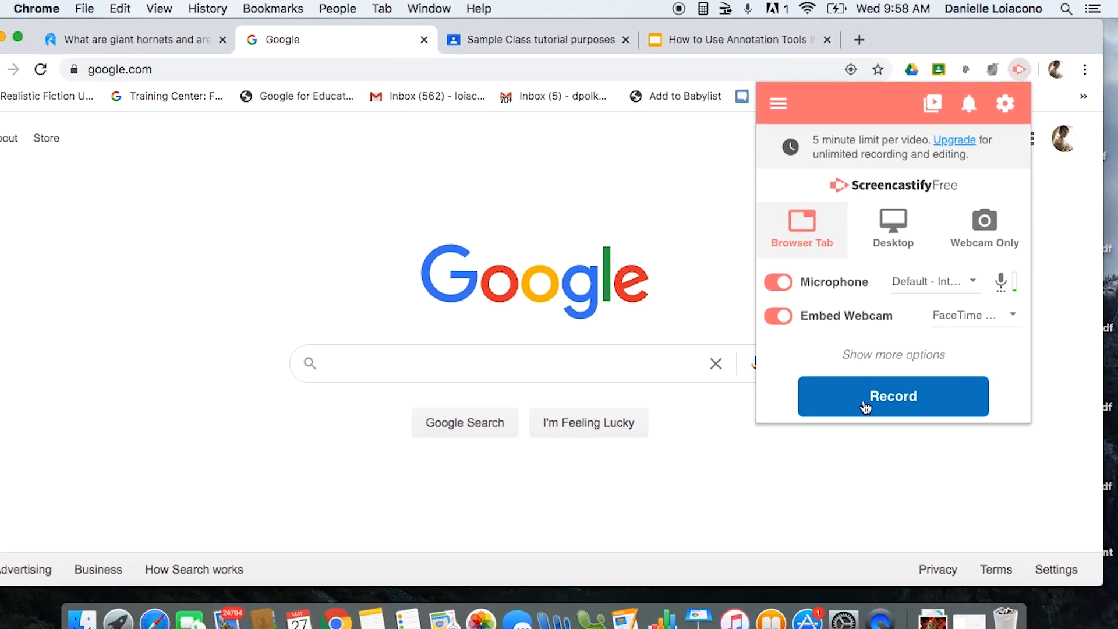
pyautogui.click(866, 407)
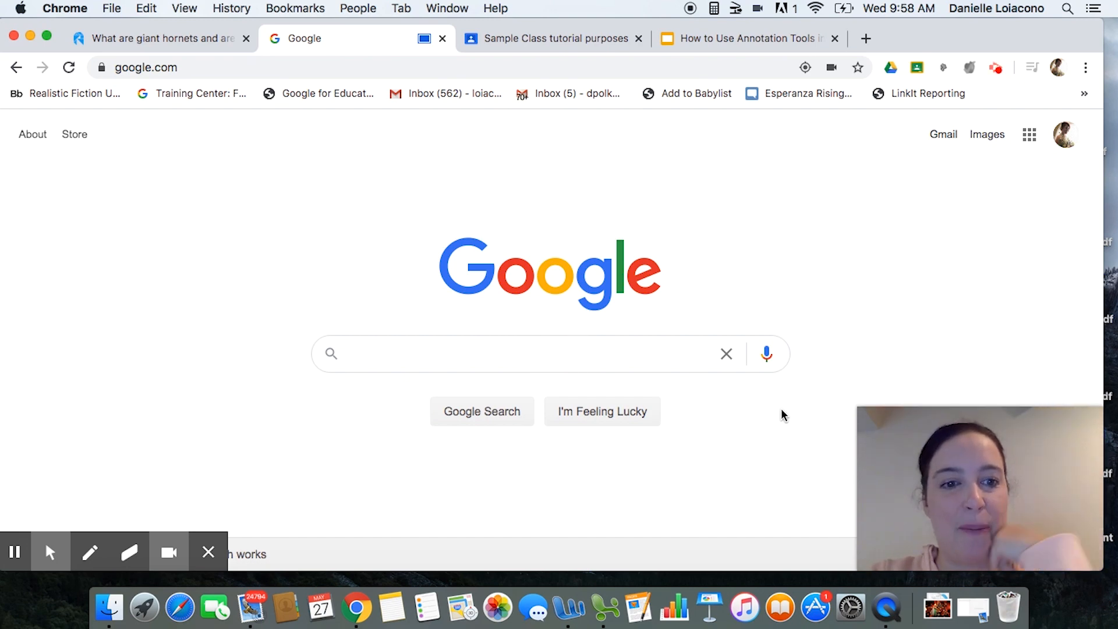
# Step: Hide the embedded webcam view on the page and stop the tab recording
pyautogui.moveTo(949, 501)
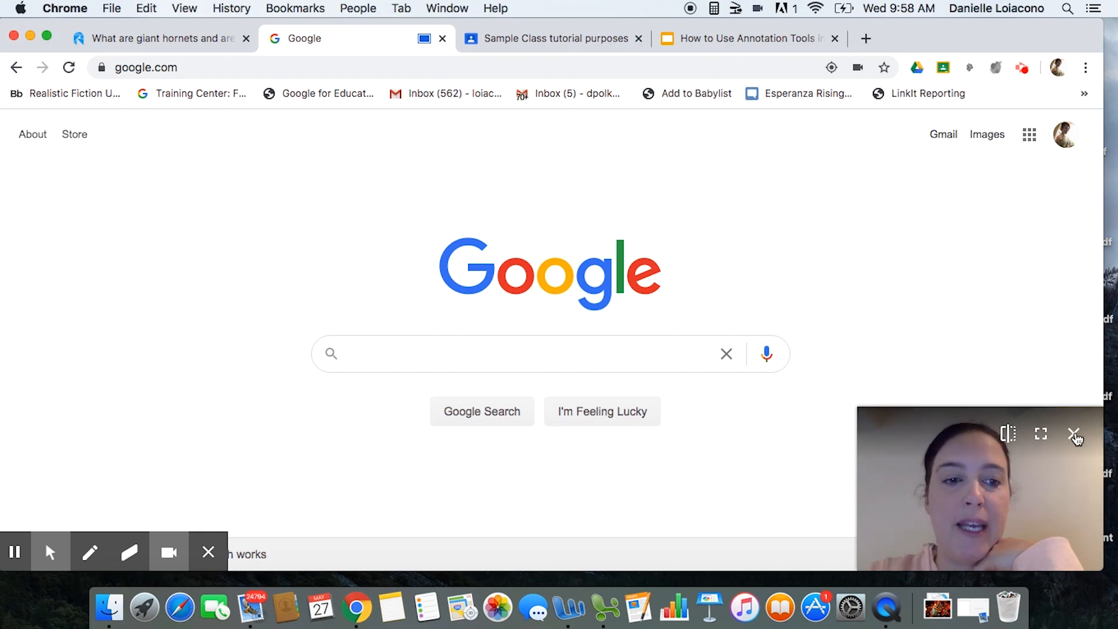
pyautogui.click(1075, 435)
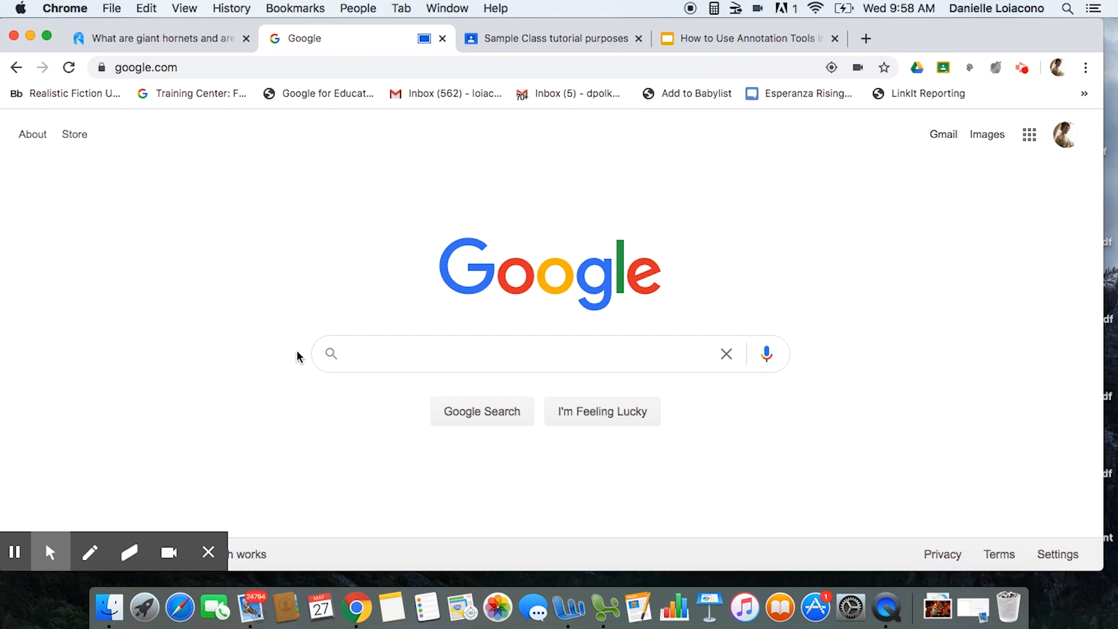
pyautogui.click(34, 552)
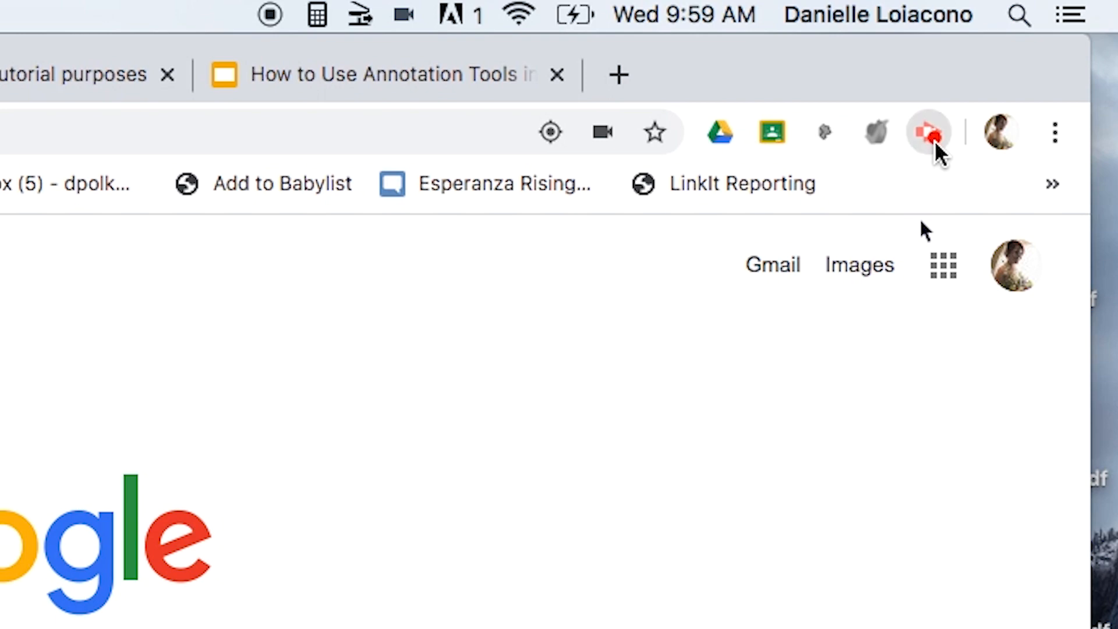
pyautogui.click(930, 134)
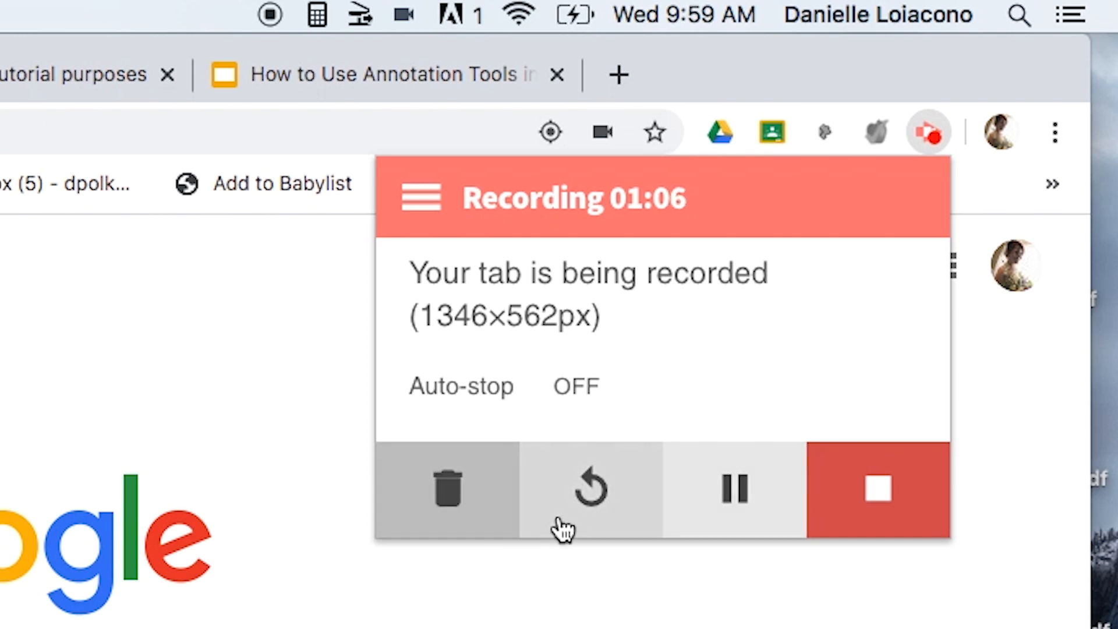
pyautogui.click(883, 507)
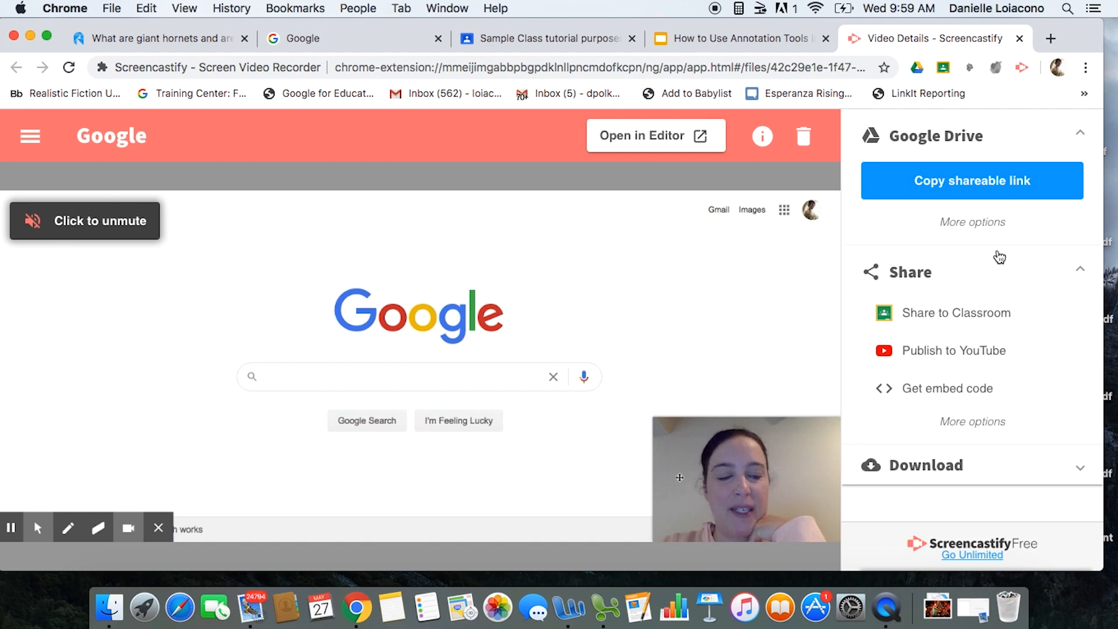
# Step: Rename the recorded video as Sample Tutorial
pyautogui.moveTo(595, 226)
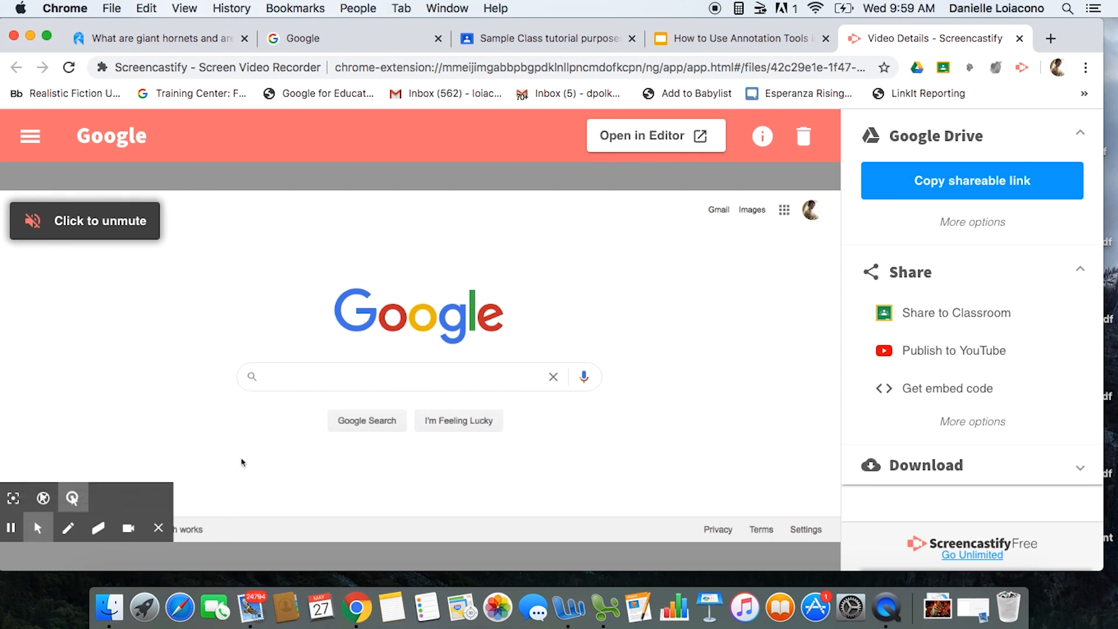
pyautogui.moveTo(245, 368)
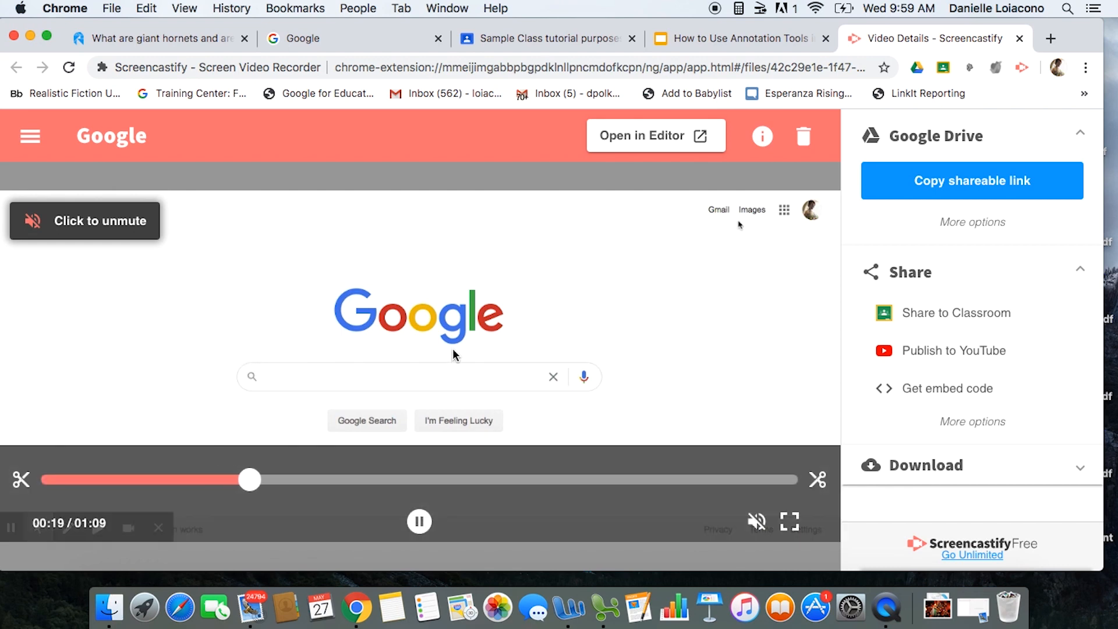
pyautogui.click(150, 141)
pyautogui.moveTo(151, 140); pyautogui.dragTo(67, 138)
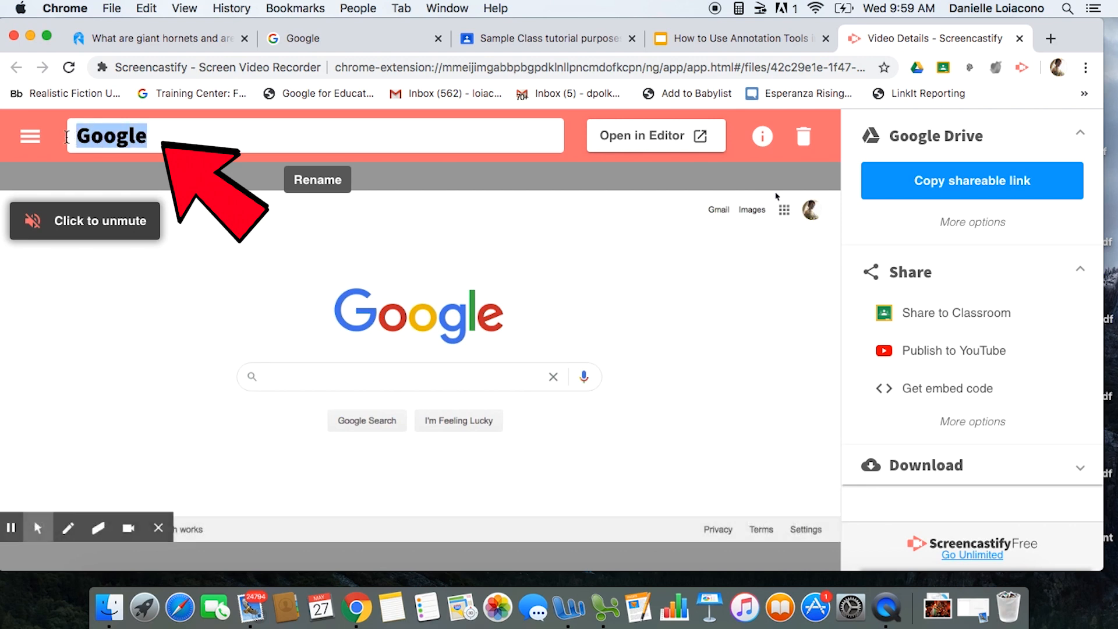
pyautogui.write('Sample Tutorial')
pyautogui.press('Return')
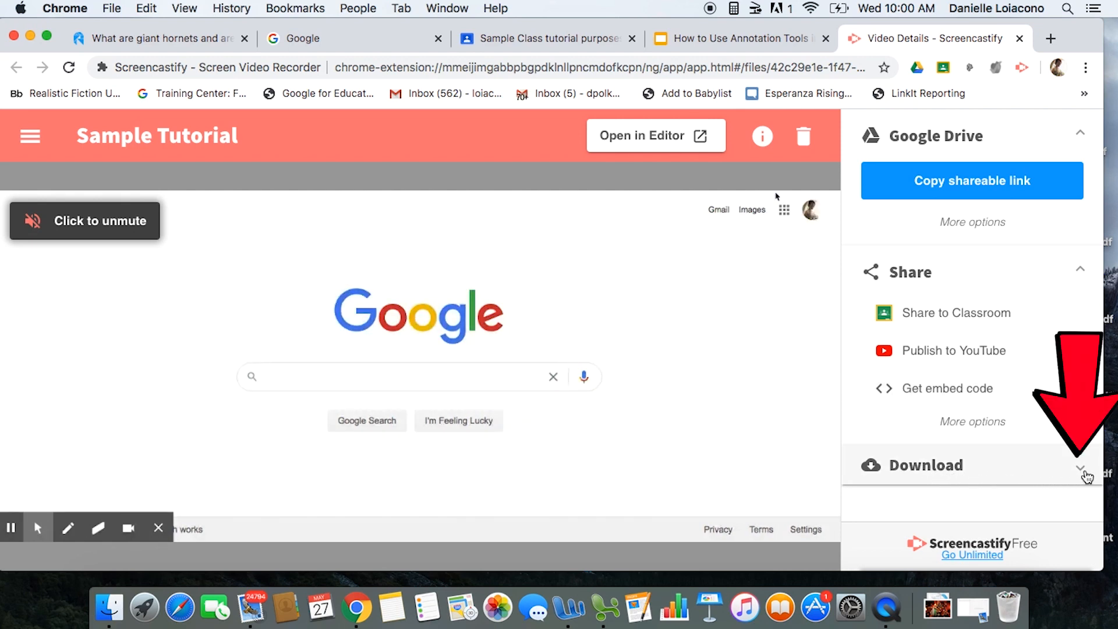
# Step: Expand the video's download options and review the available export formats
pyautogui.click(1082, 472)
pyautogui.scroll(-3, 984, 488)
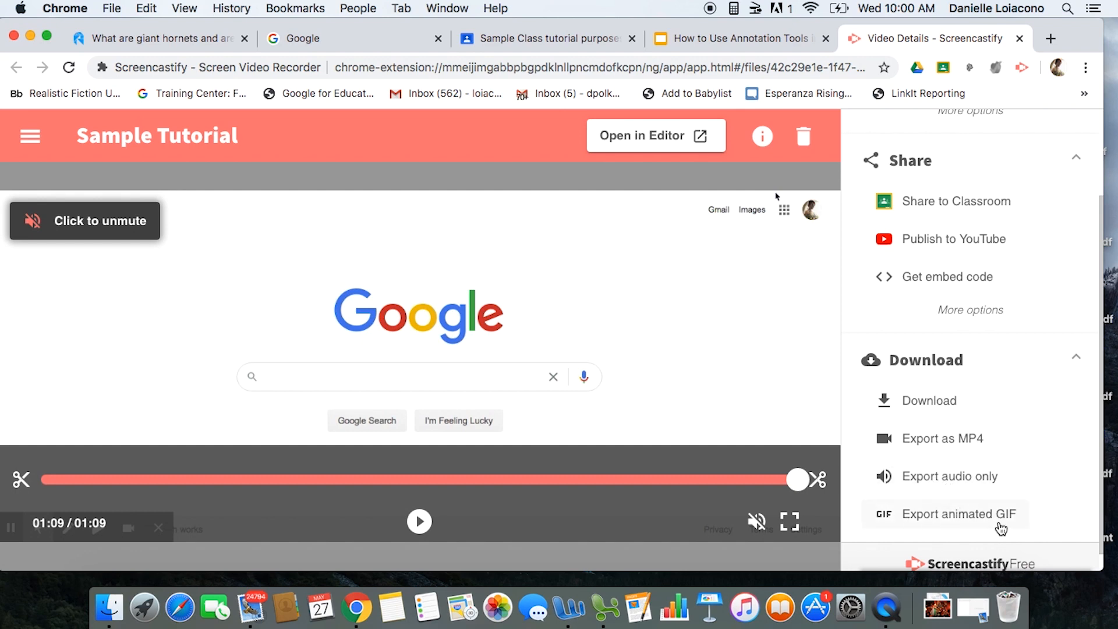
pyautogui.scroll(3, 1001, 529)
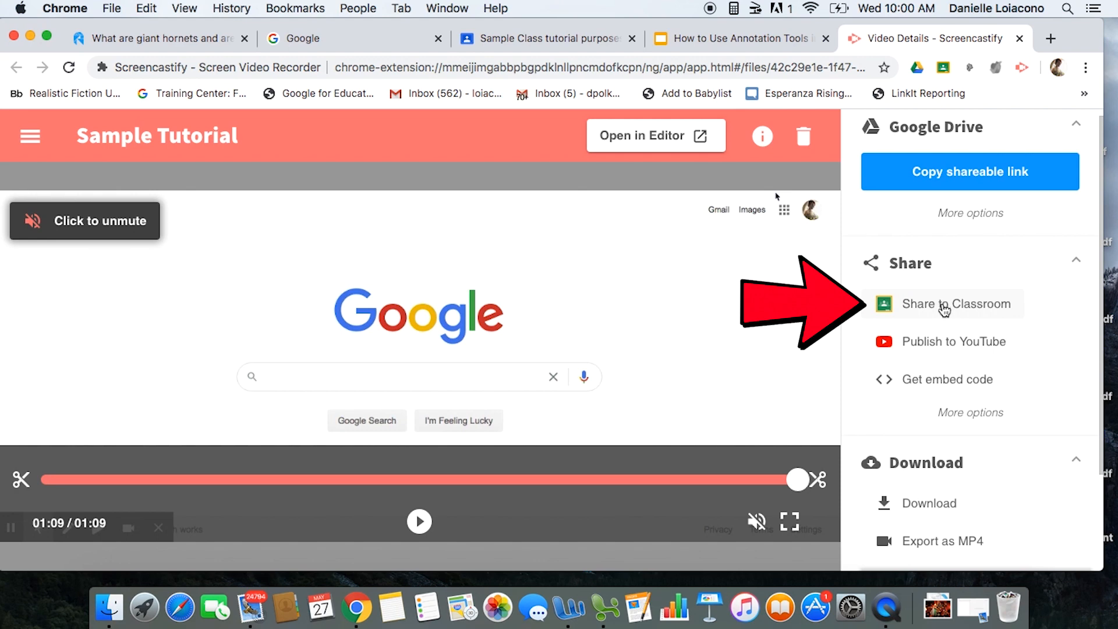
# Step: Share the video to Google Classroom, choosing Sample Class and the Create material action
pyautogui.click(943, 304)
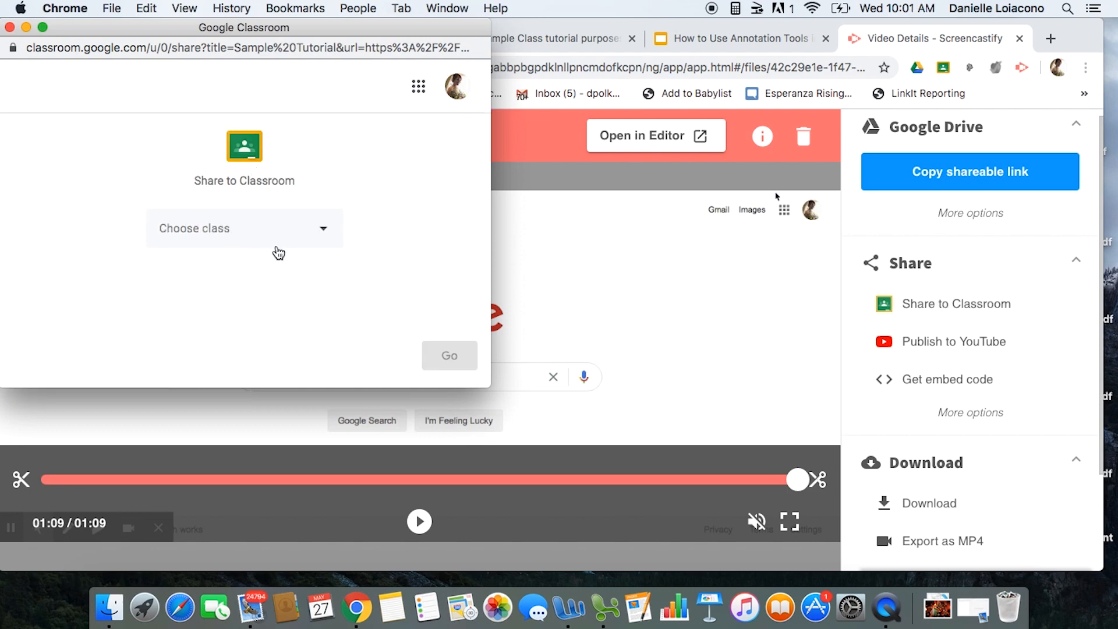
pyautogui.click(319, 230)
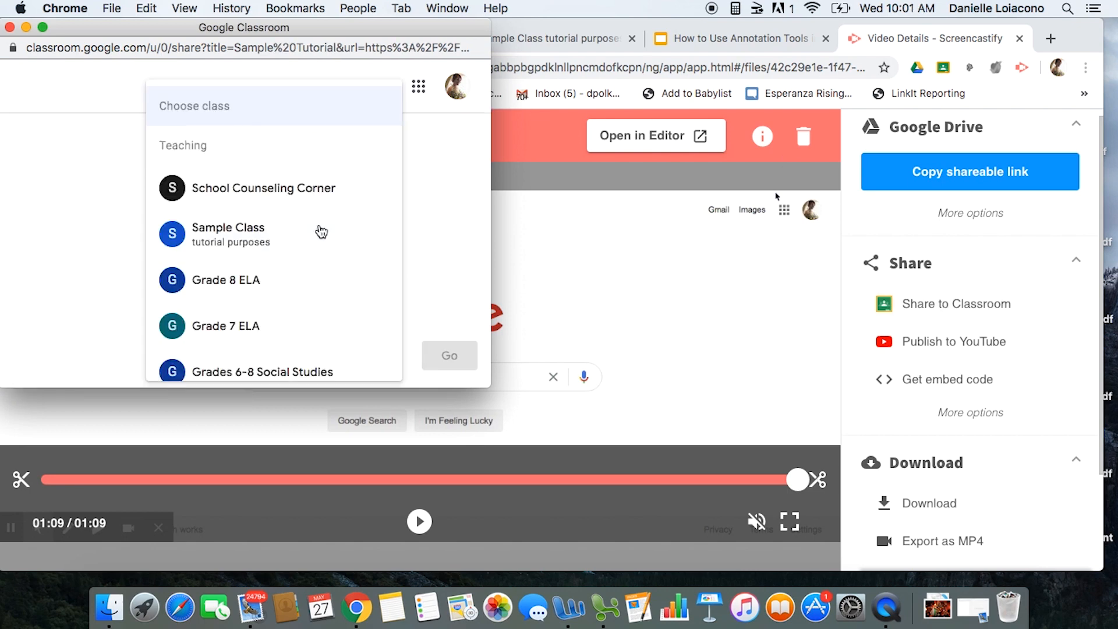
pyautogui.click(227, 234)
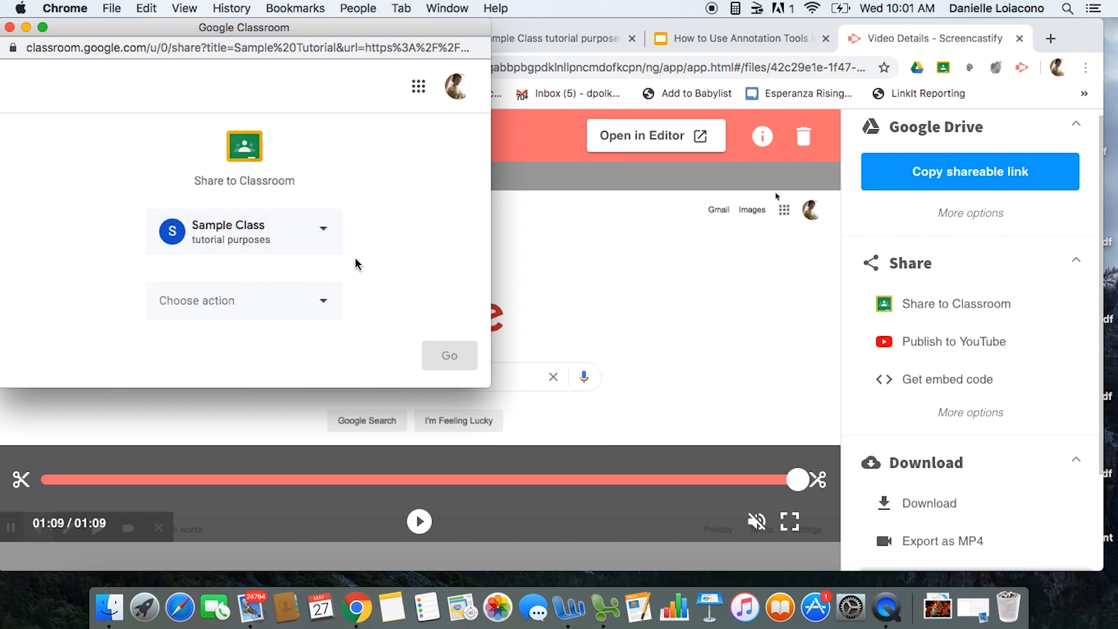
pyautogui.click(325, 308)
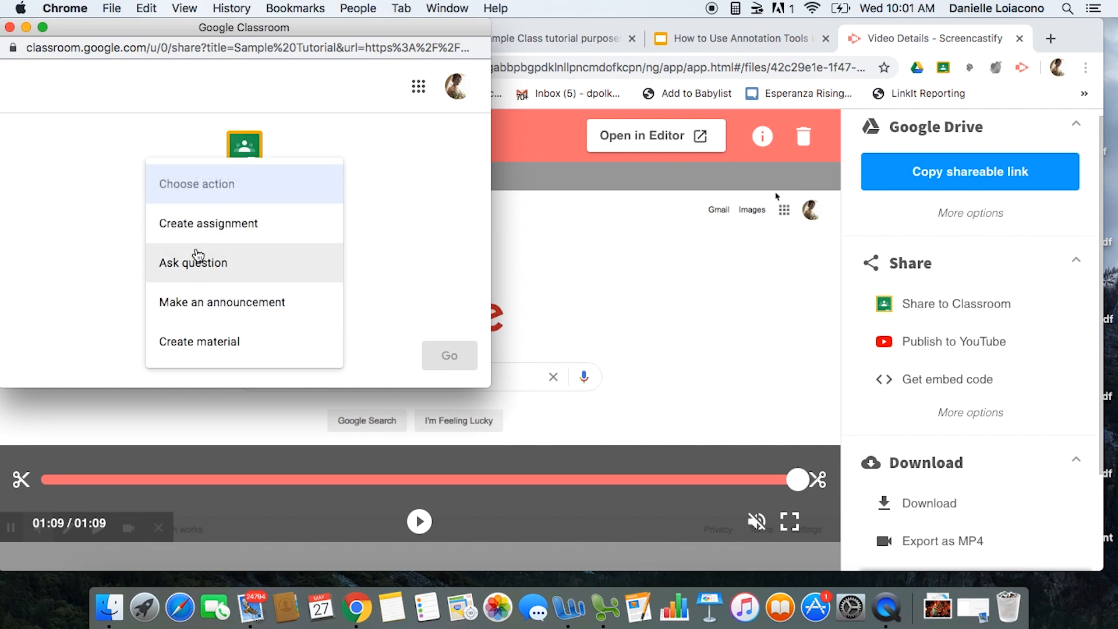
pyautogui.click(224, 348)
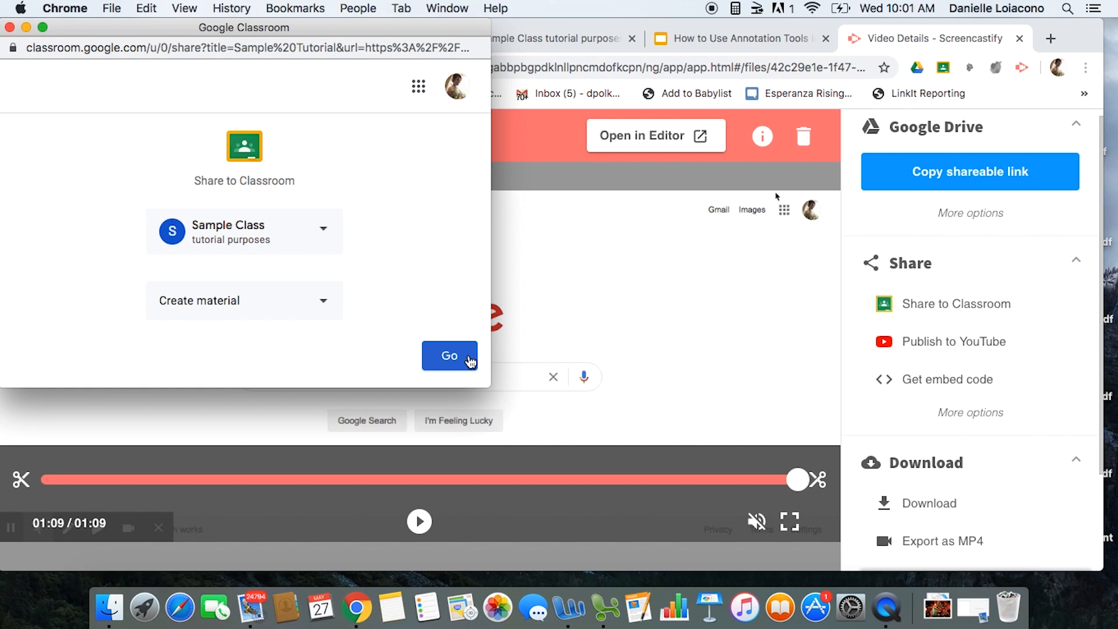
pyautogui.click(449, 357)
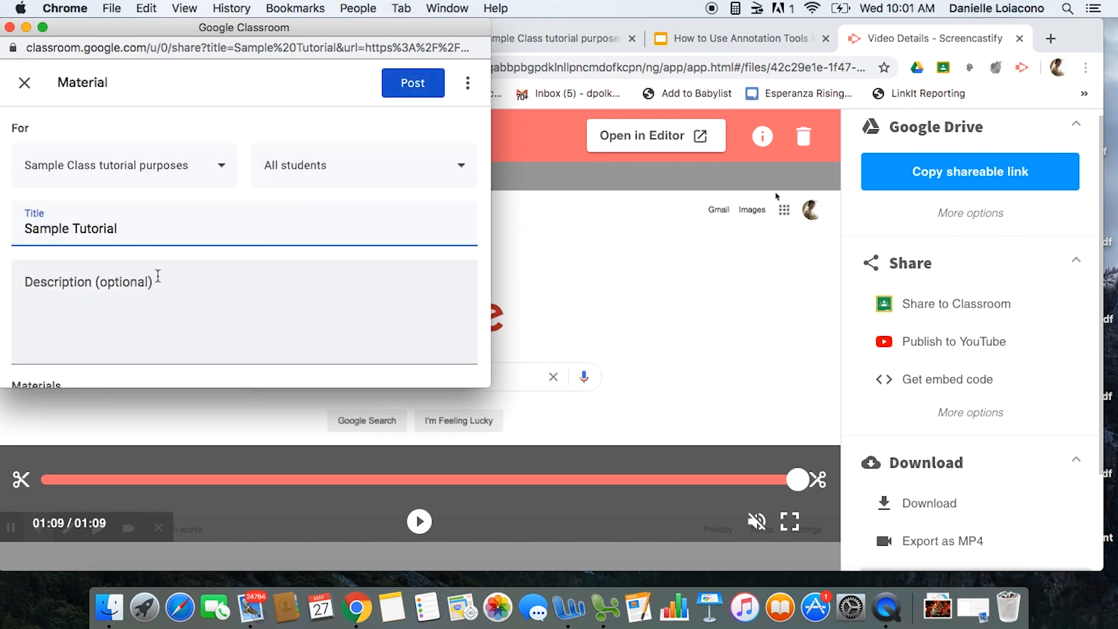
# Step: Review the class choices and the student assignment options for the new material without changing them
pyautogui.scroll(-3, 252, 309)
pyautogui.scroll(3, 253, 309)
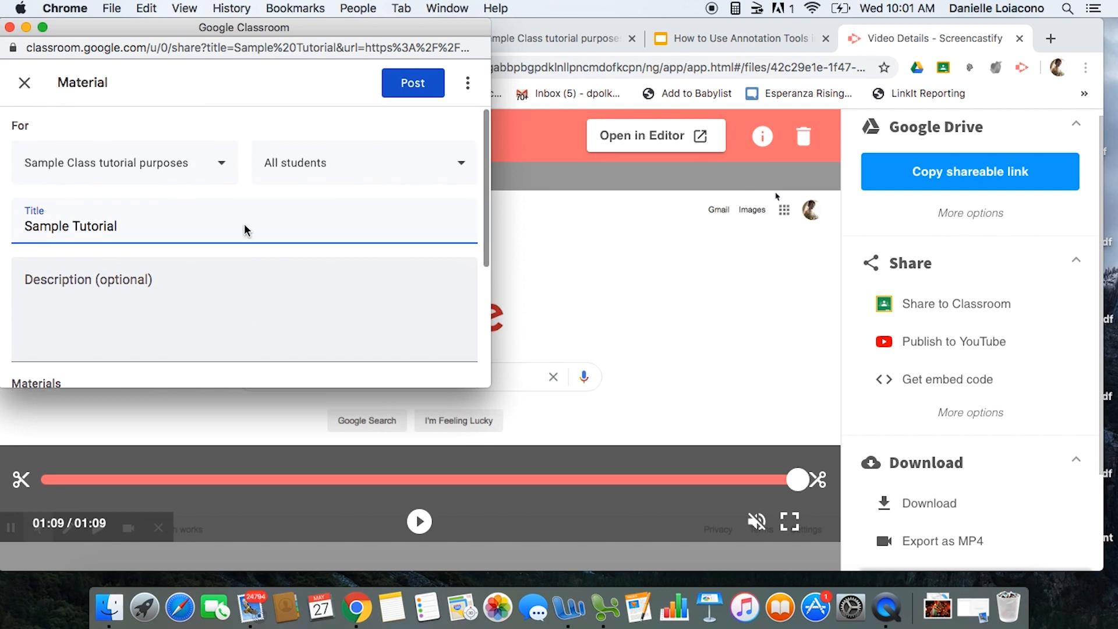
pyautogui.click(221, 169)
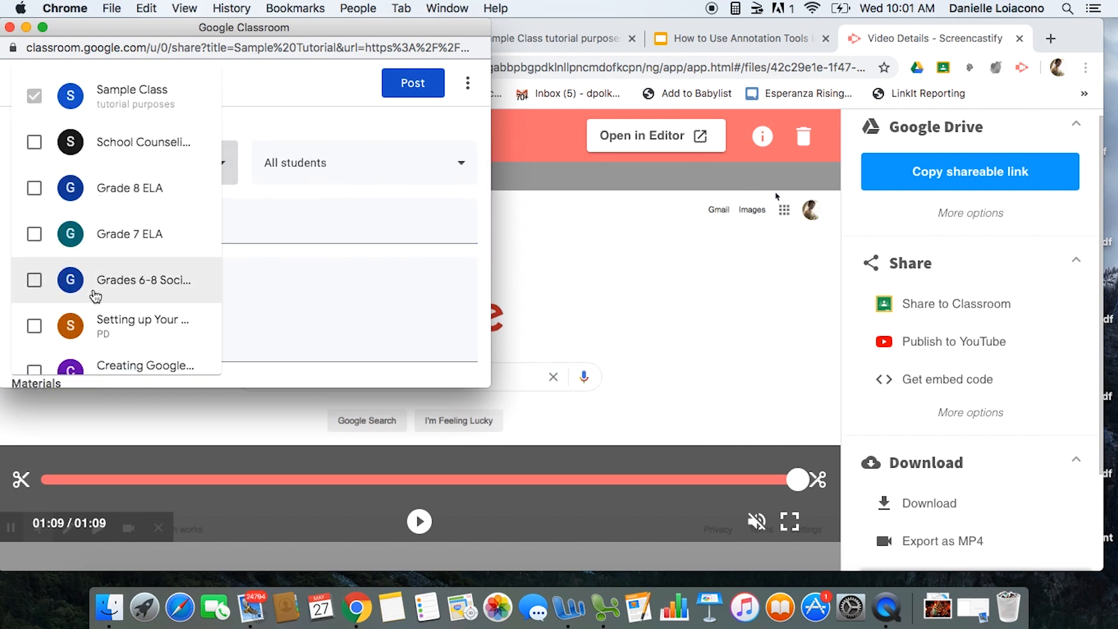
pyautogui.scroll(-1, 140, 329)
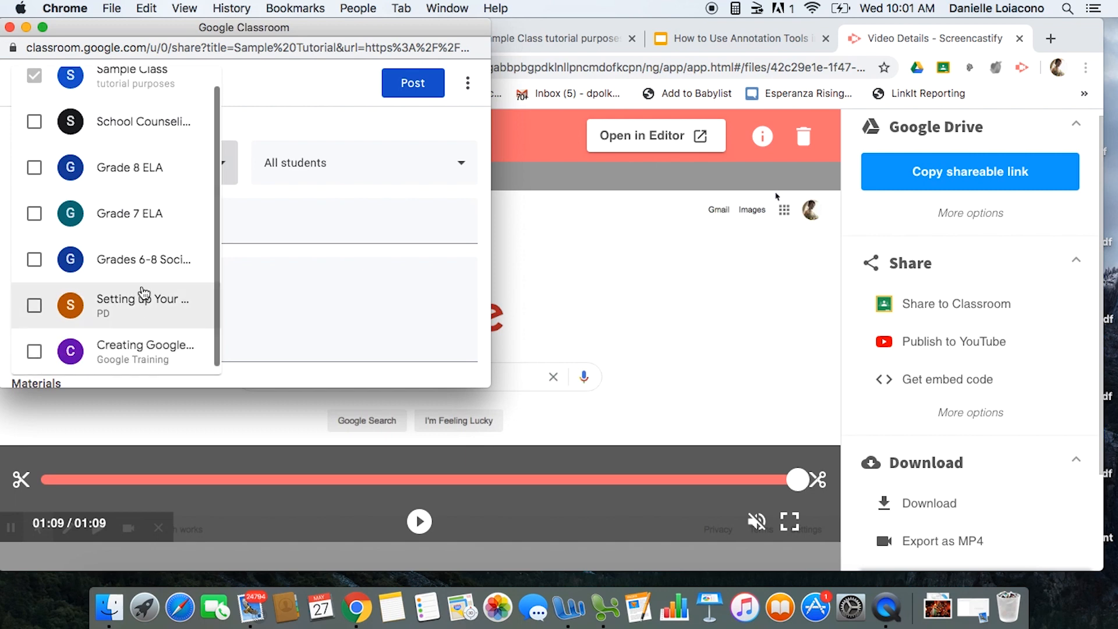
pyautogui.click(350, 174)
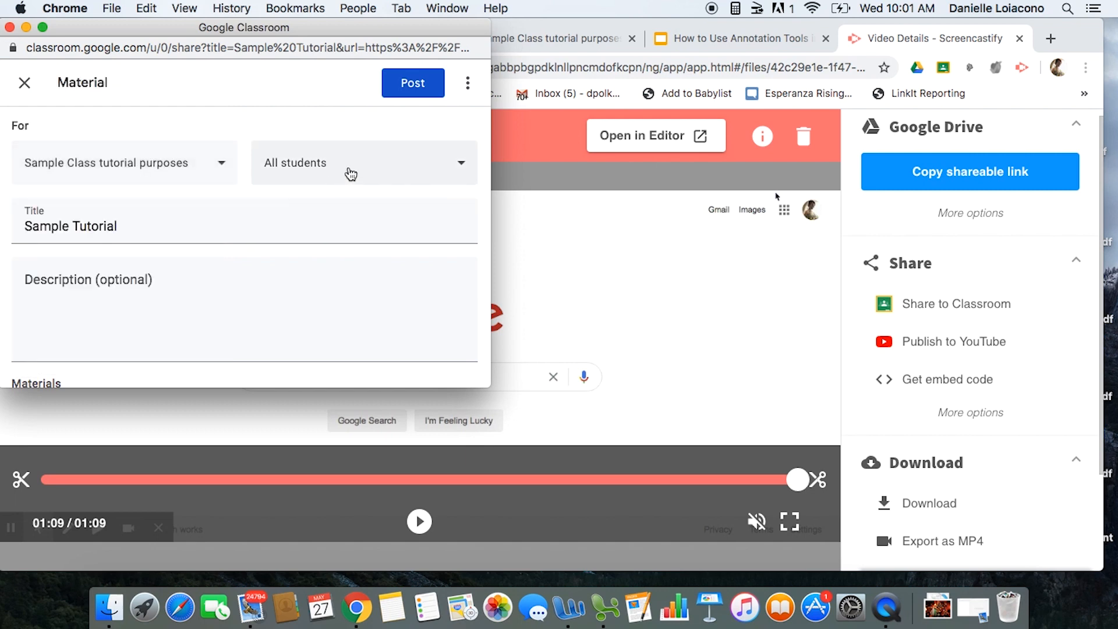
pyautogui.click(460, 171)
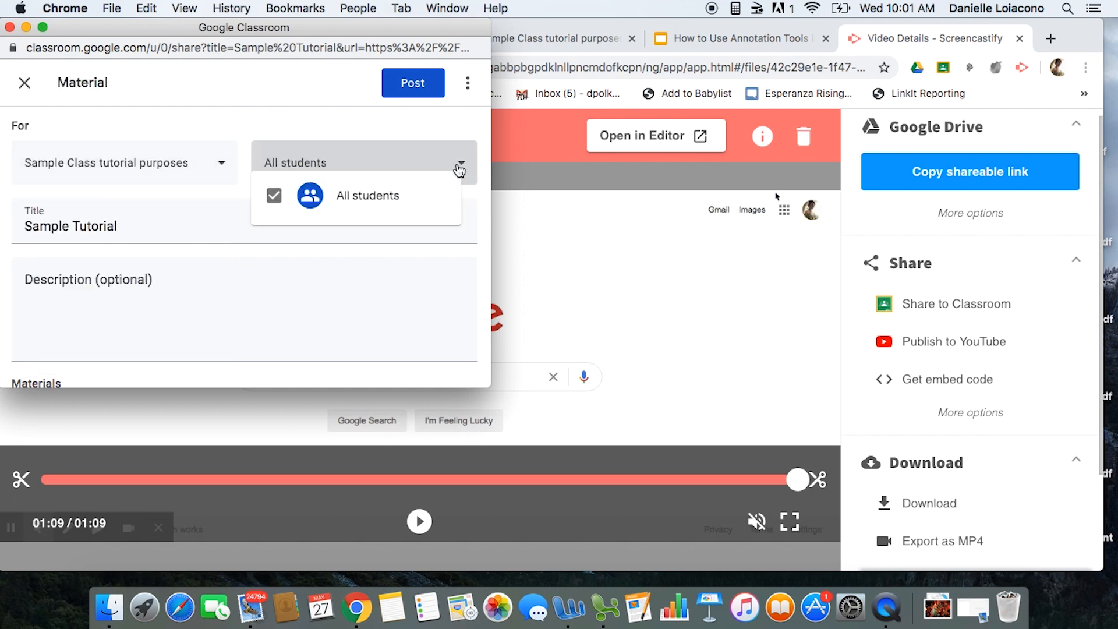
pyautogui.click(383, 160)
# Step: Add the description "Please view my tutorial." to the Sample Tutorial material
pyautogui.scroll(-3, 158, 285)
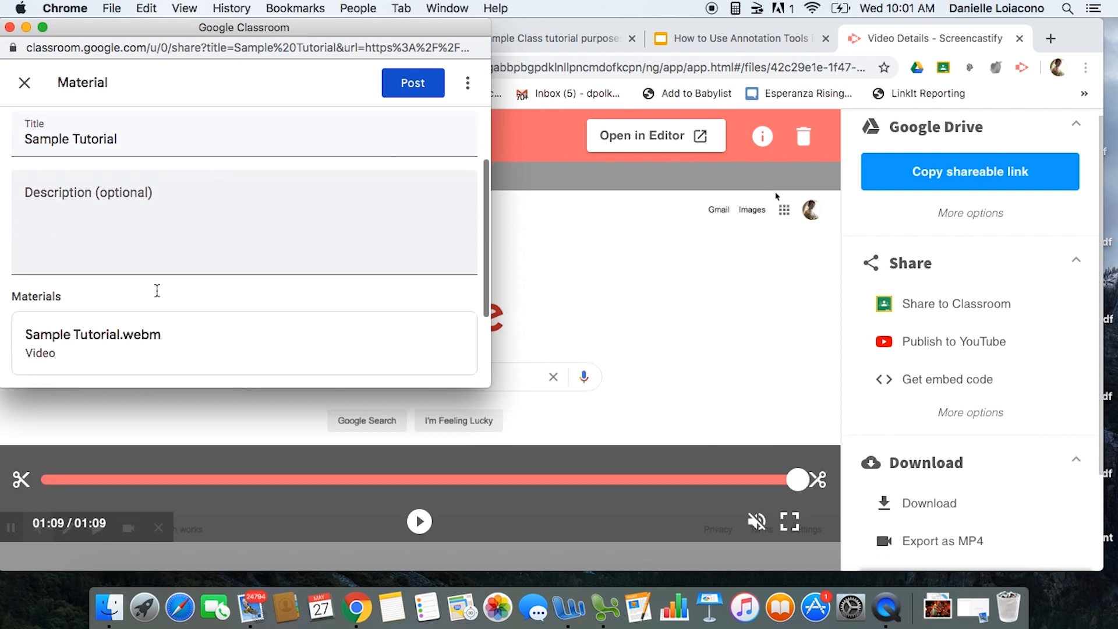
pyautogui.click(102, 247)
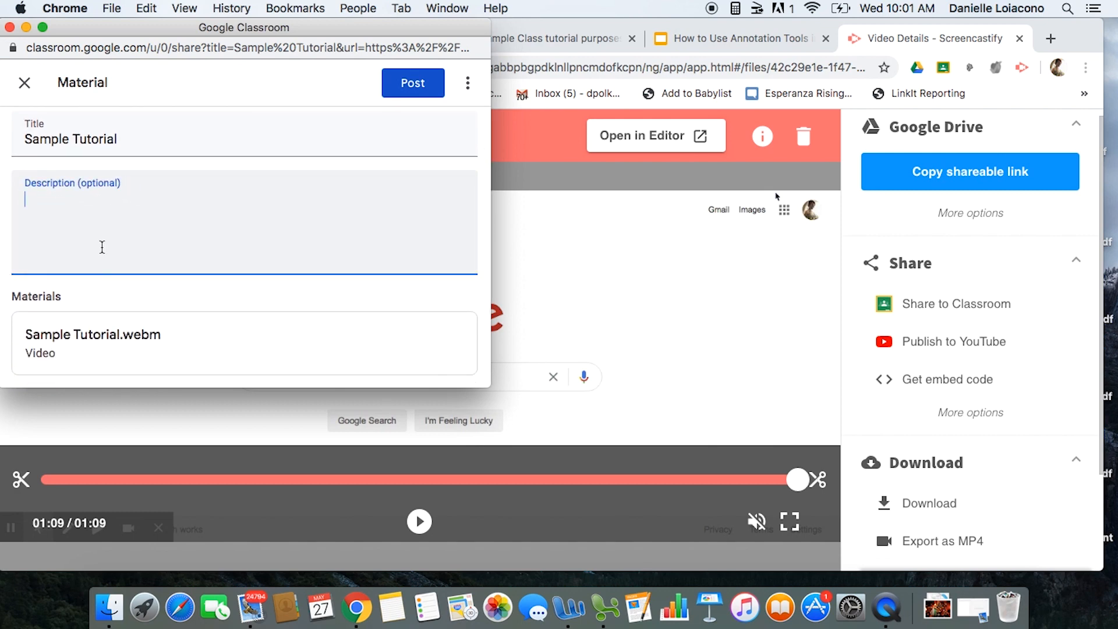
pyautogui.write('Please view my tutorial.')
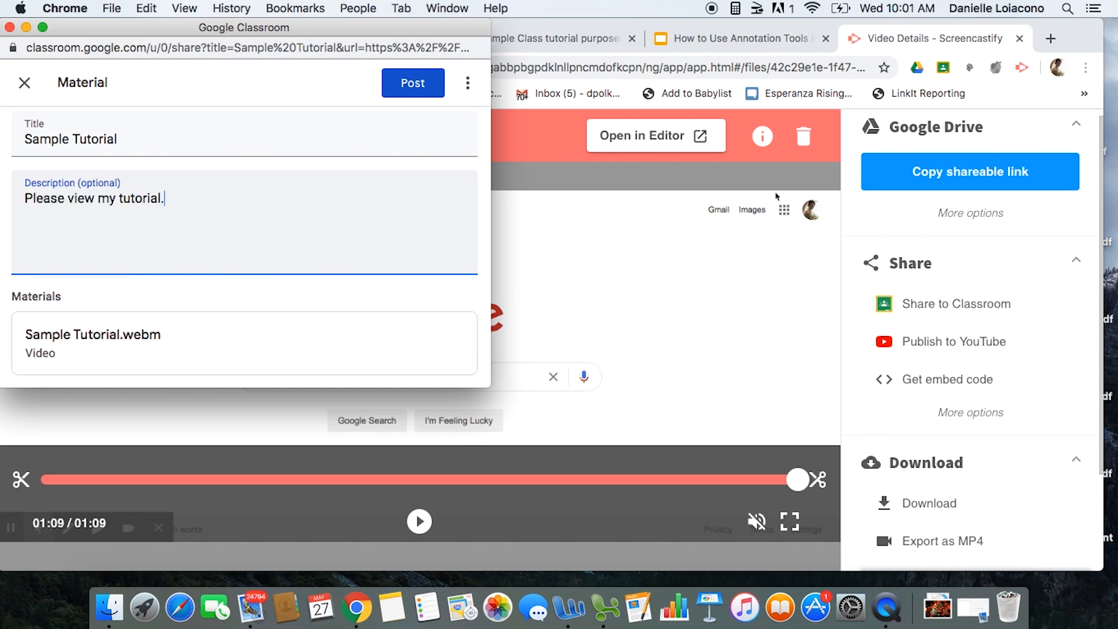
# Step: Check the attached Sample Tutorial.webm video and review the topic options, leaving the material without a topic
pyautogui.scroll(-3, 145, 283)
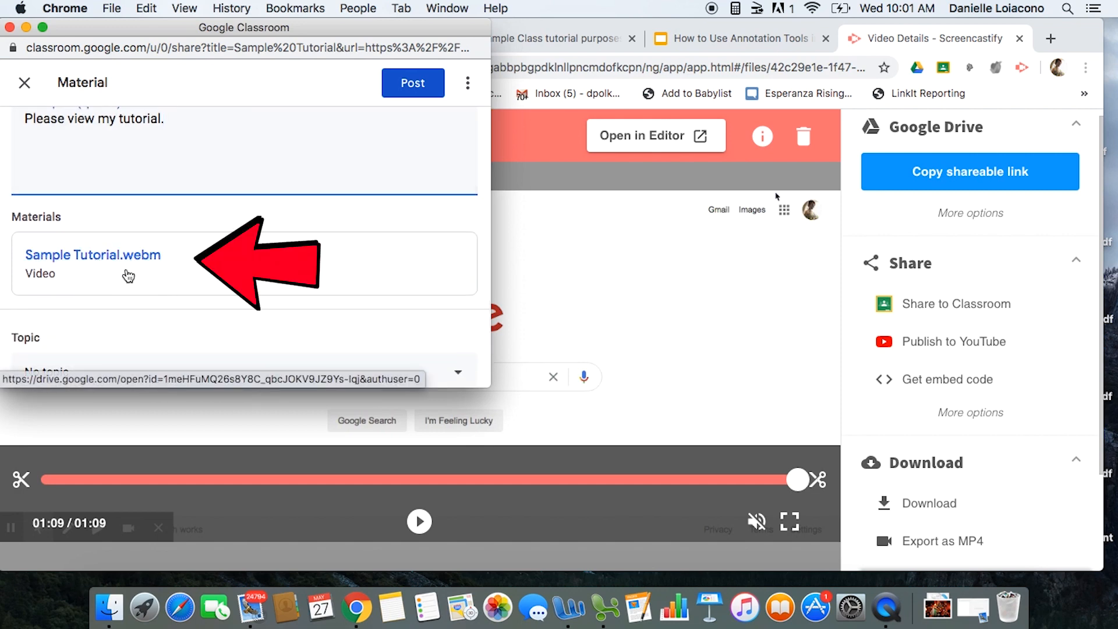
pyautogui.scroll(-1, 128, 276)
pyautogui.scroll(-2, 126, 275)
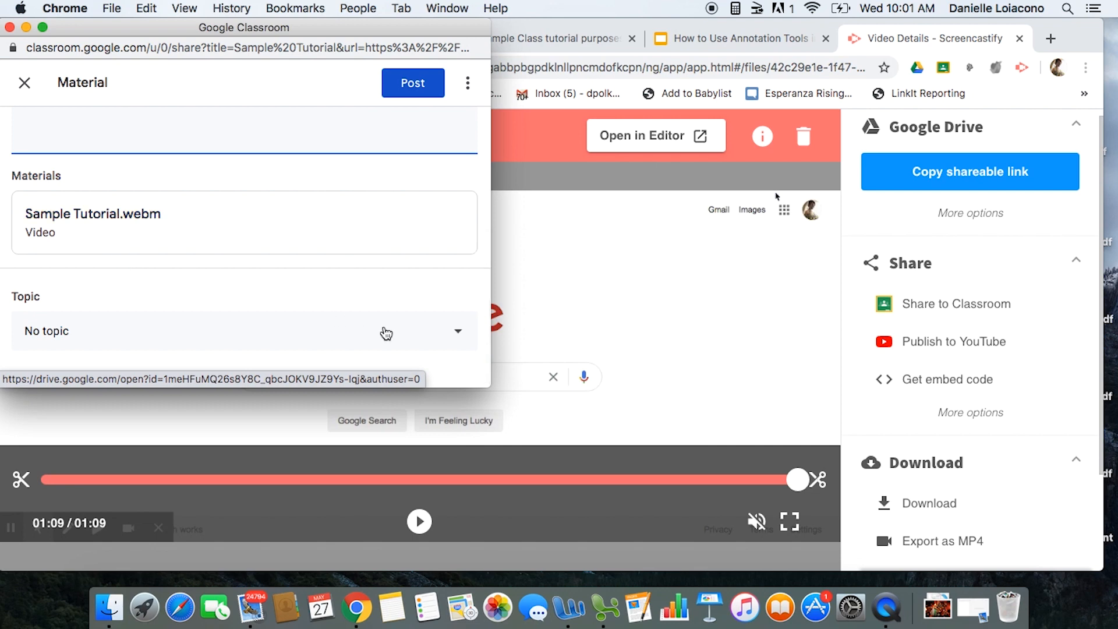
pyautogui.click(426, 338)
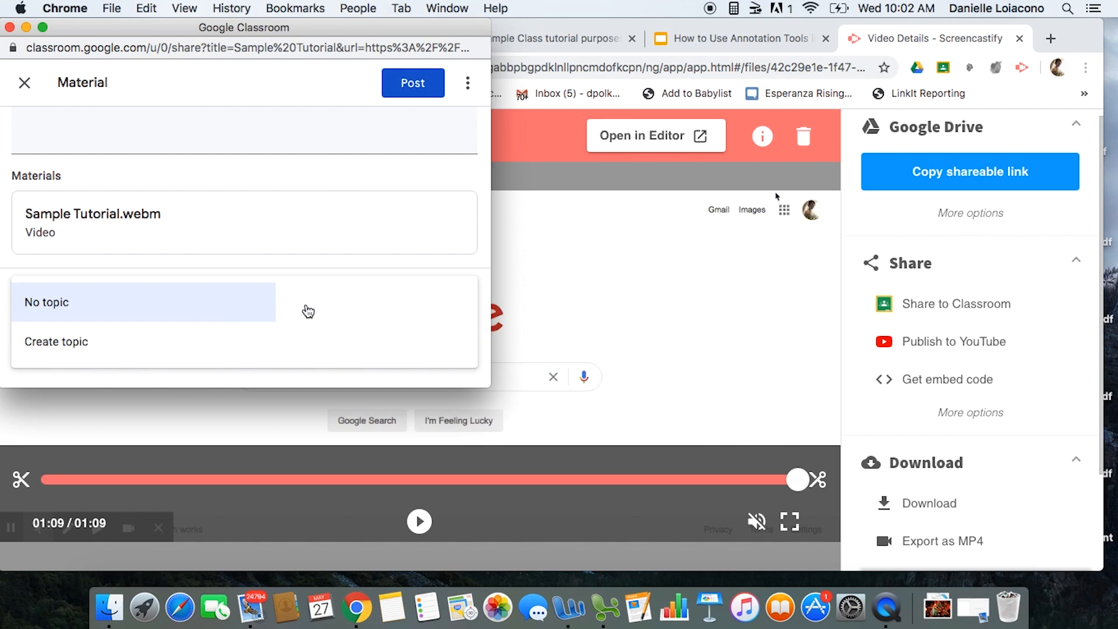
pyautogui.click(313, 277)
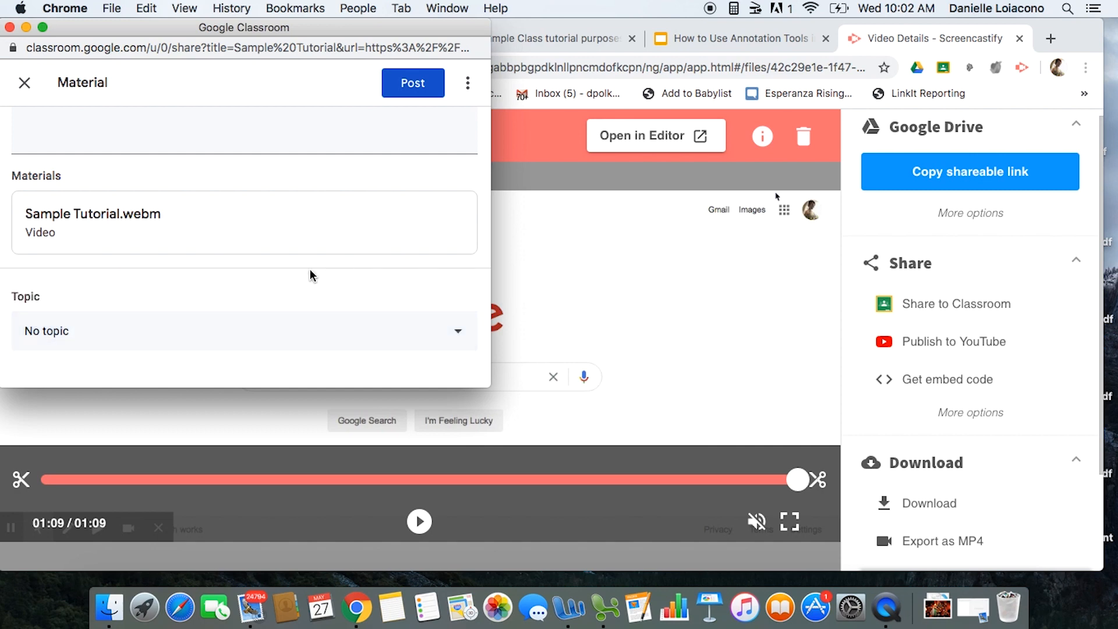
# Step: Post the Sample Tutorial material to the class
pyautogui.scroll(1, 392, 271)
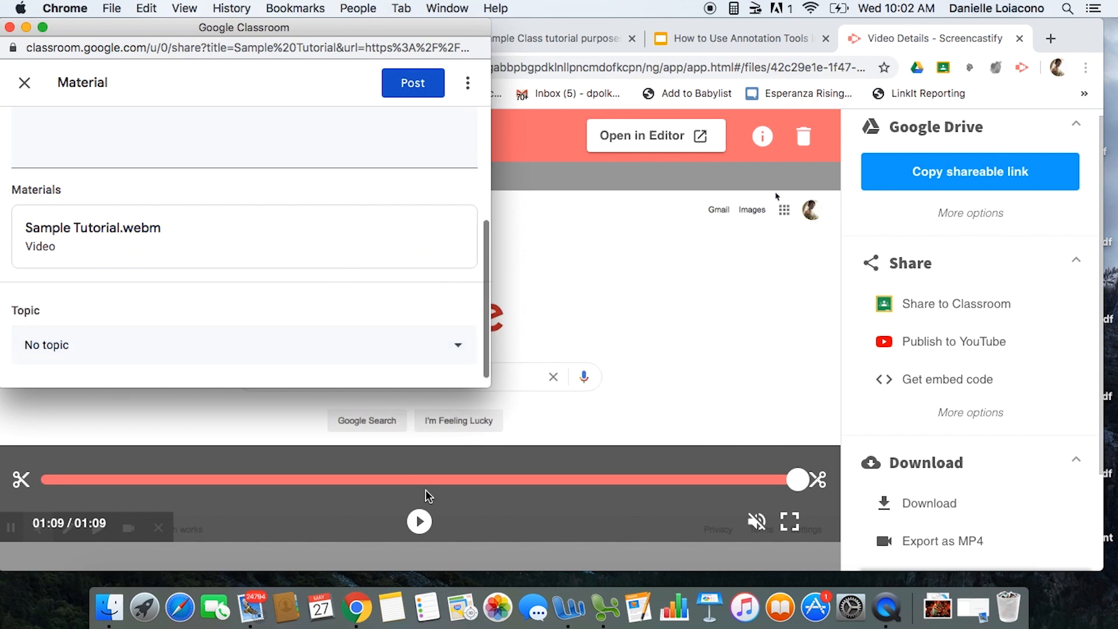
pyautogui.scroll(5, 449, 354)
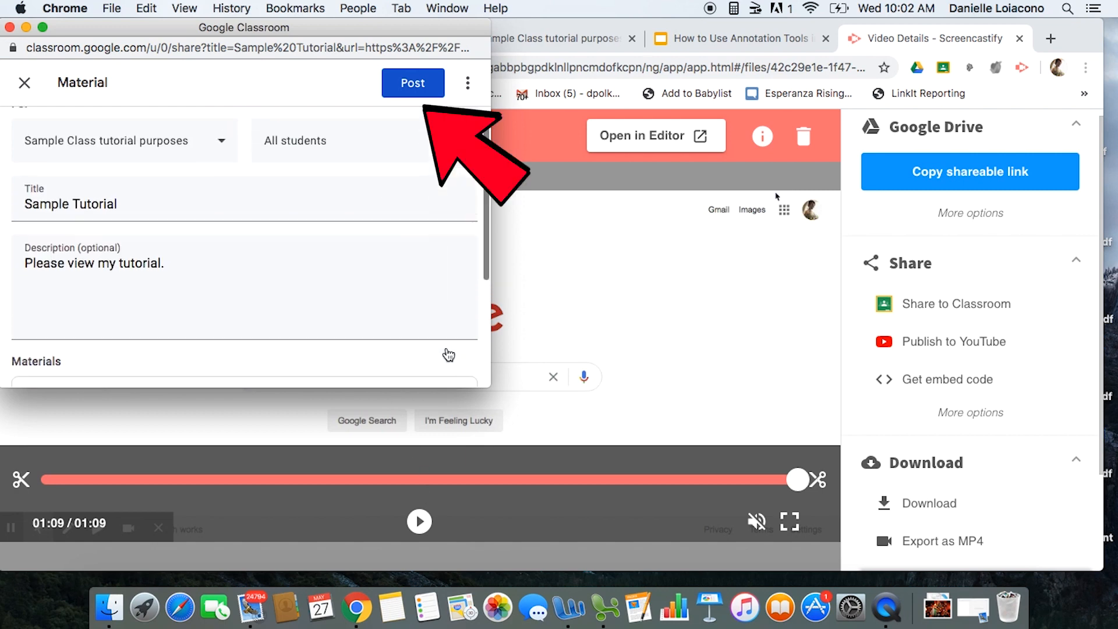
pyautogui.click(407, 92)
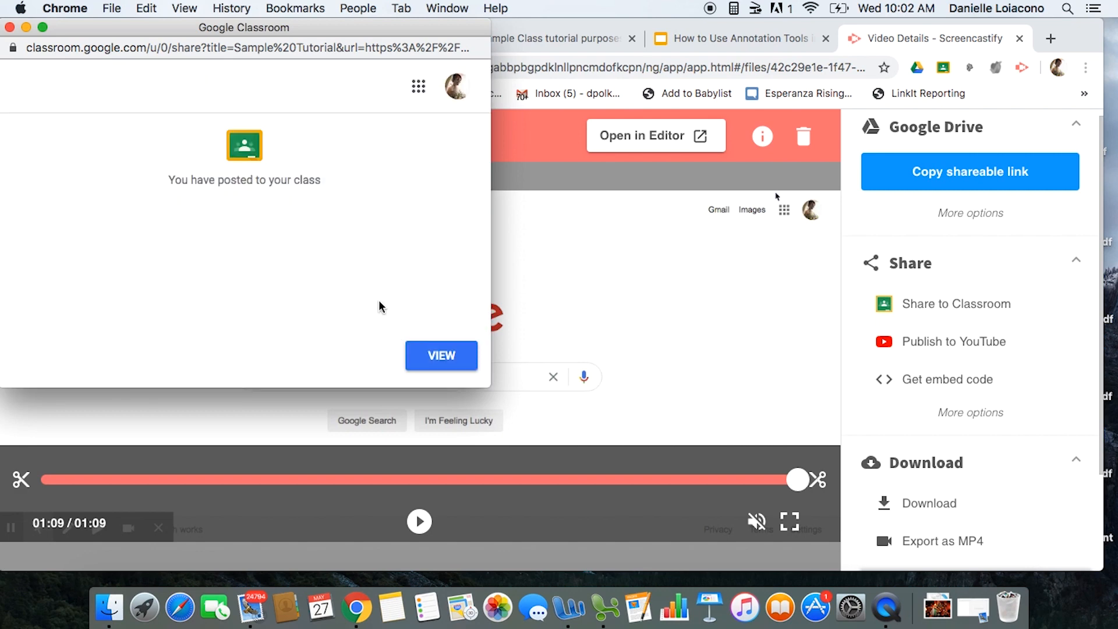
# Step: View the Sample Class stream and locate the new Sample Tutorial material post
pyautogui.click(452, 361)
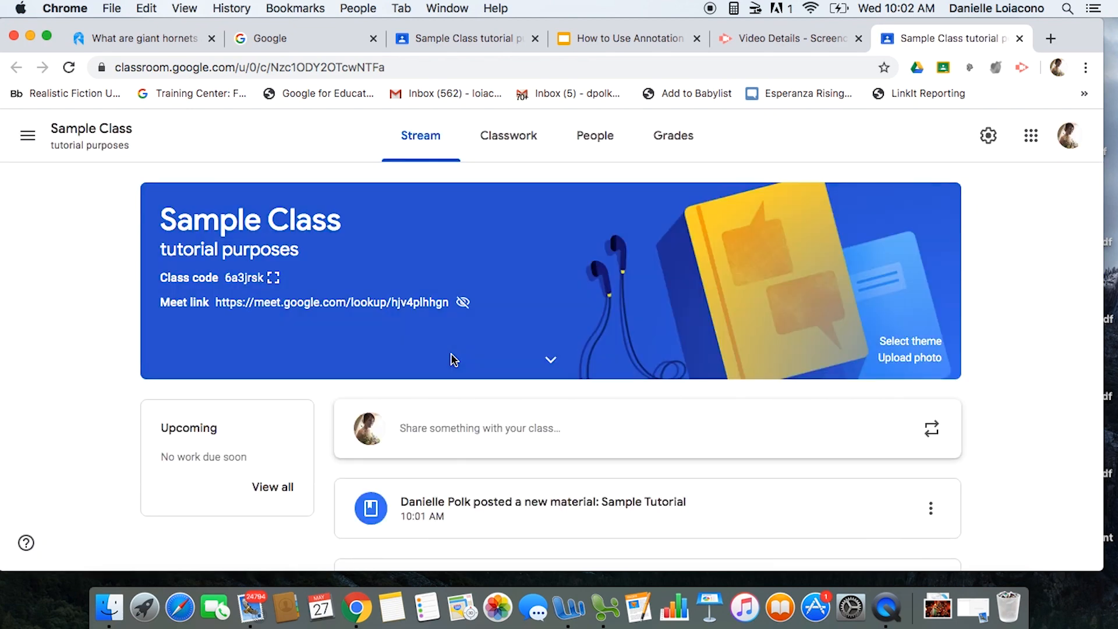
pyautogui.scroll(-3, 452, 357)
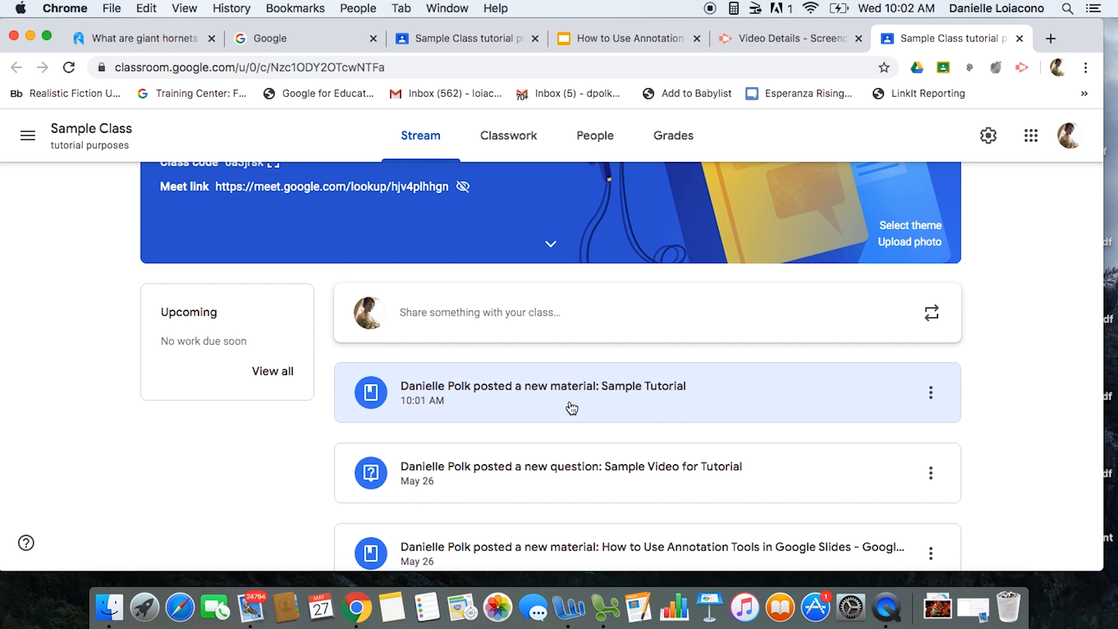
pyautogui.scroll(3, 574, 407)
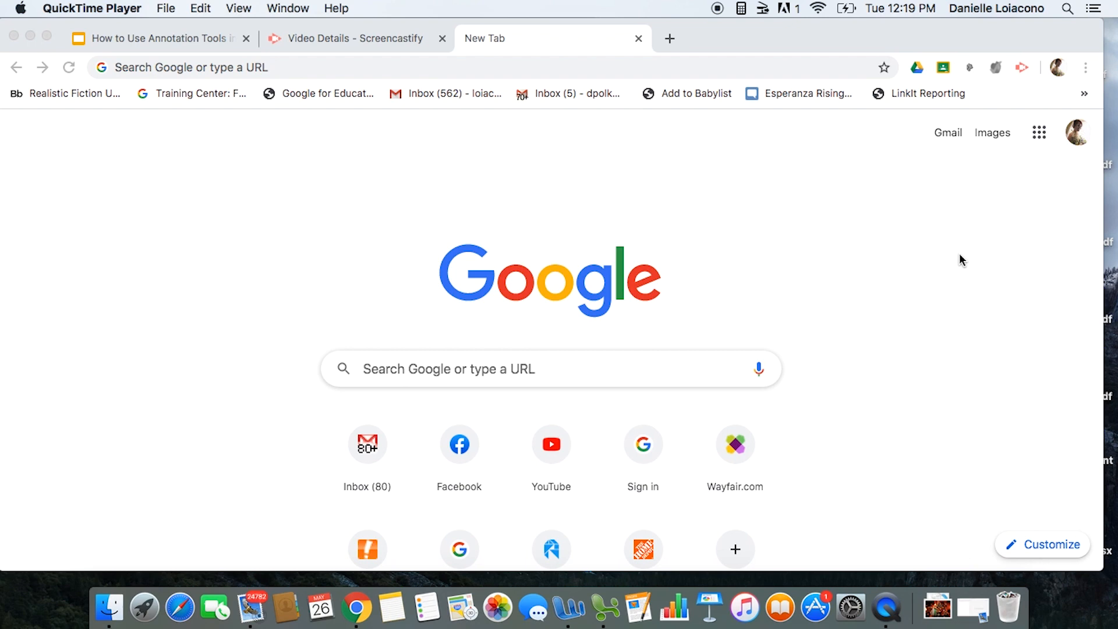
# Step: Open the My Recordings library from the Screencastify extension and browse through the saved recordings
pyautogui.click(1024, 71)
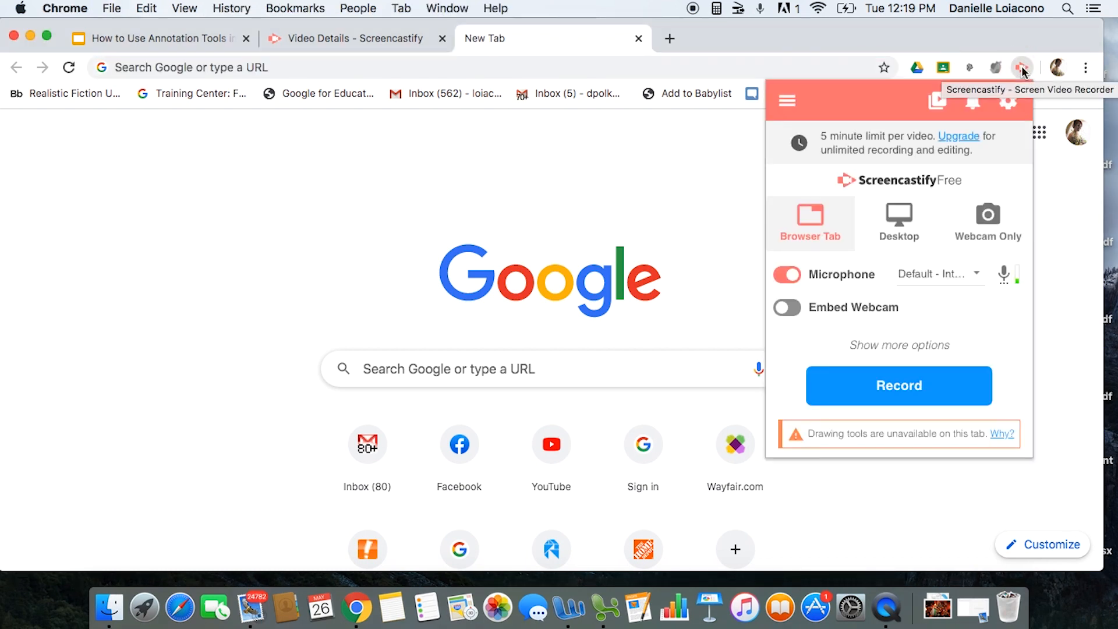
pyautogui.click(939, 105)
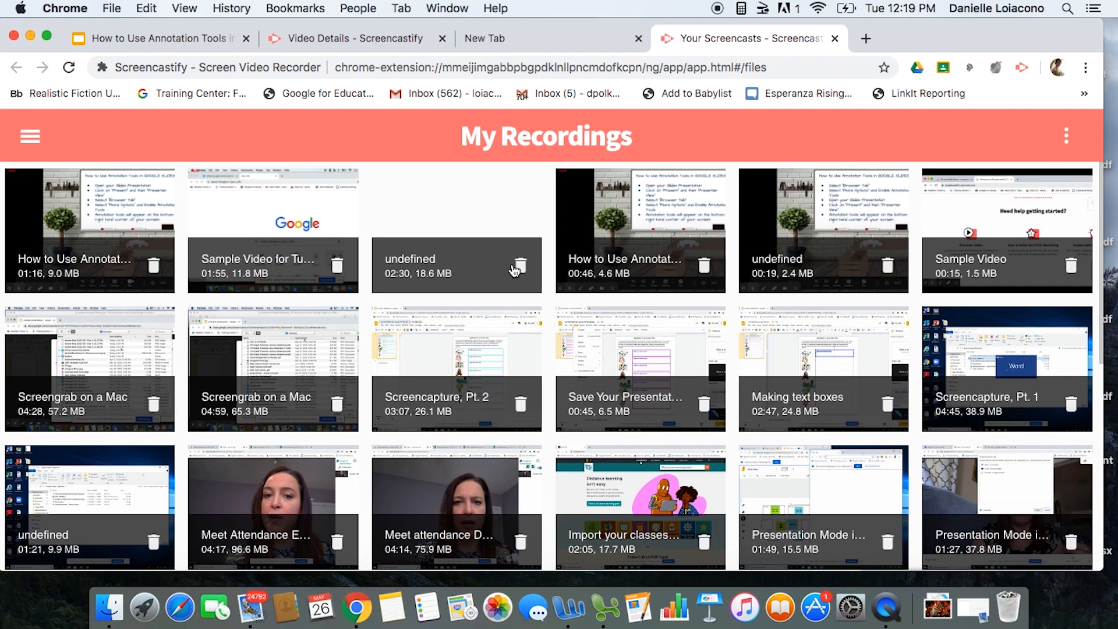
pyautogui.scroll(-5, 513, 256)
pyautogui.scroll(-3, 521, 232)
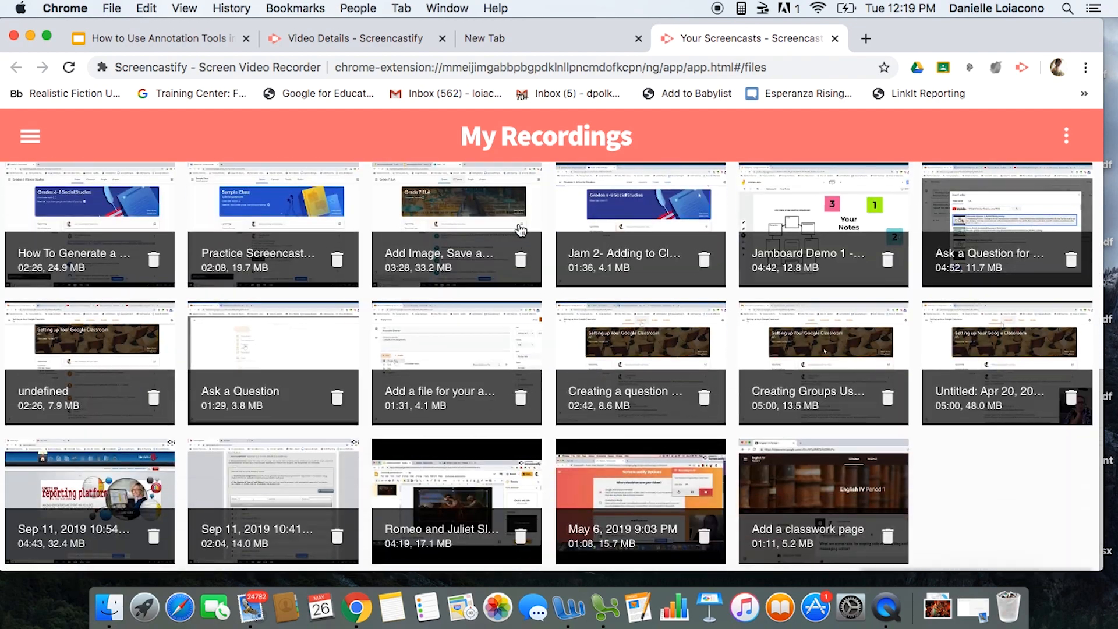
pyautogui.scroll(10, 520, 231)
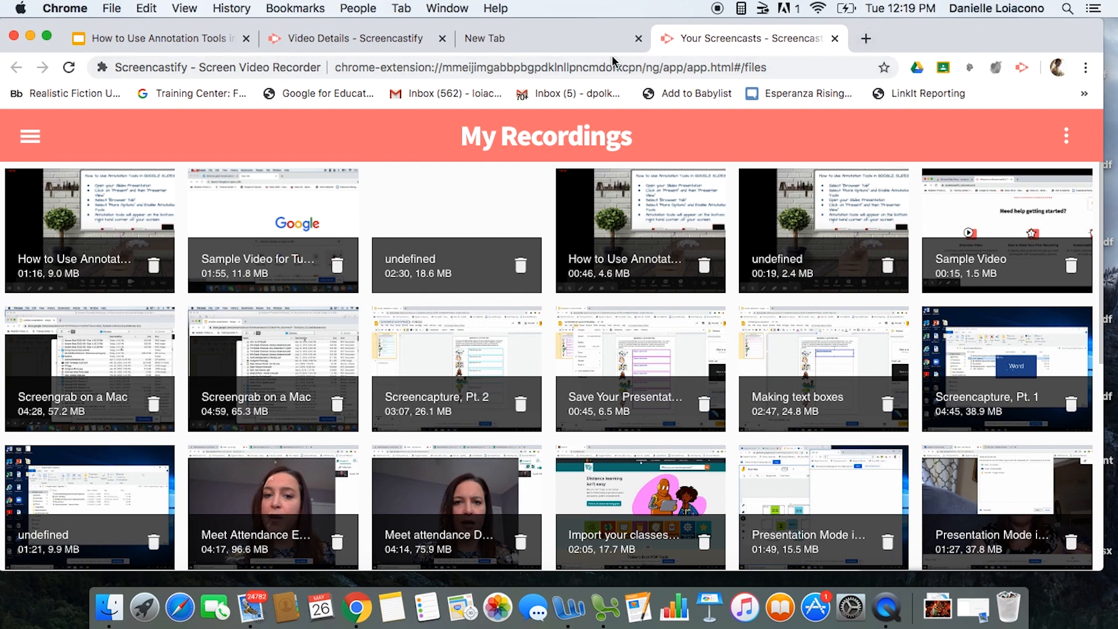
# Step: Switch to Google Drive from the new browser tab, open the Screencastify folder and show its sorting options
pyautogui.click(575, 45)
pyautogui.click(1040, 132)
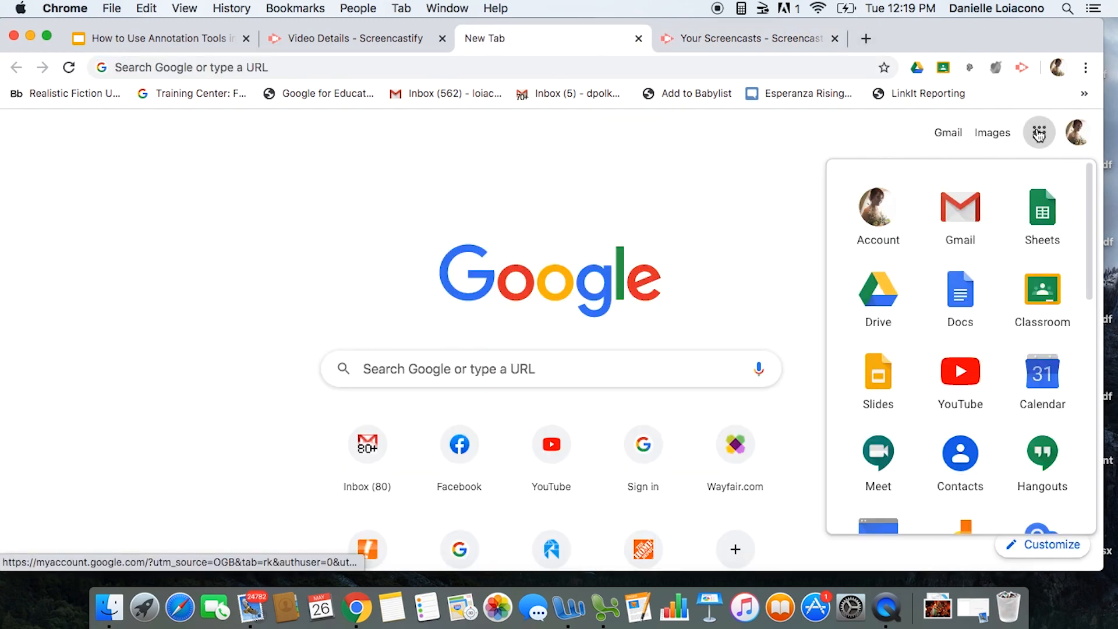
pyautogui.click(893, 289)
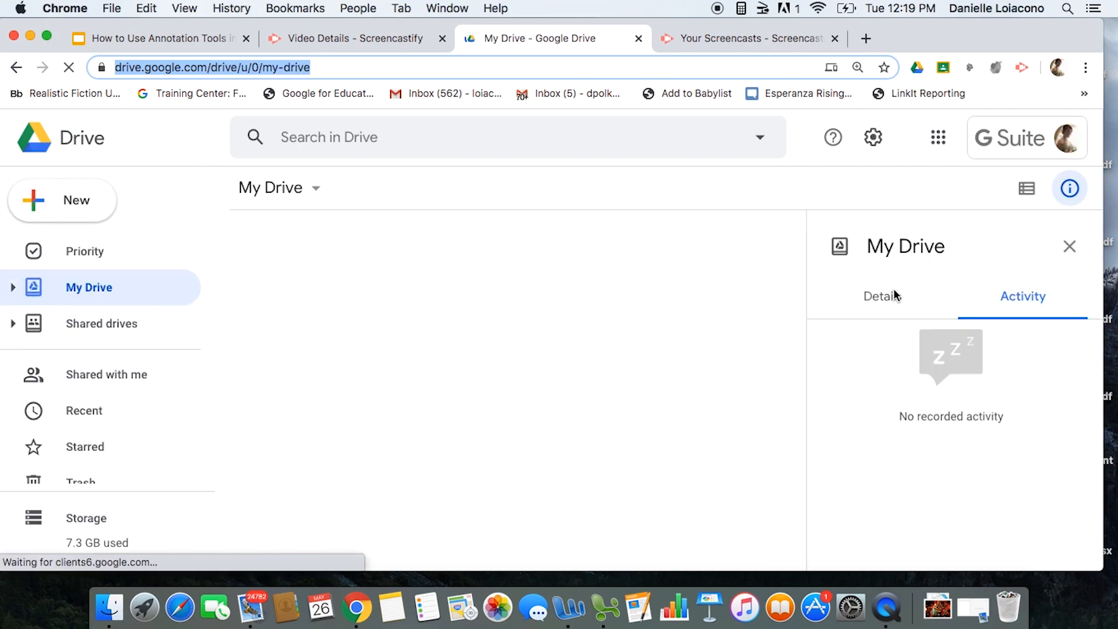
pyautogui.scroll(-3, 606, 288)
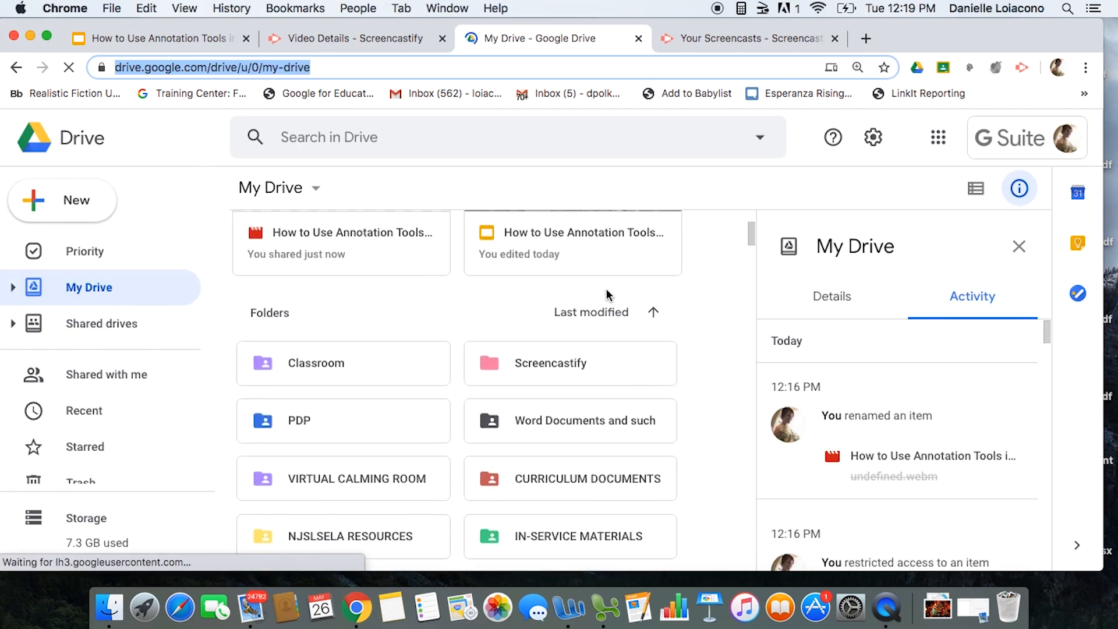
pyautogui.doubleClick(586, 368)
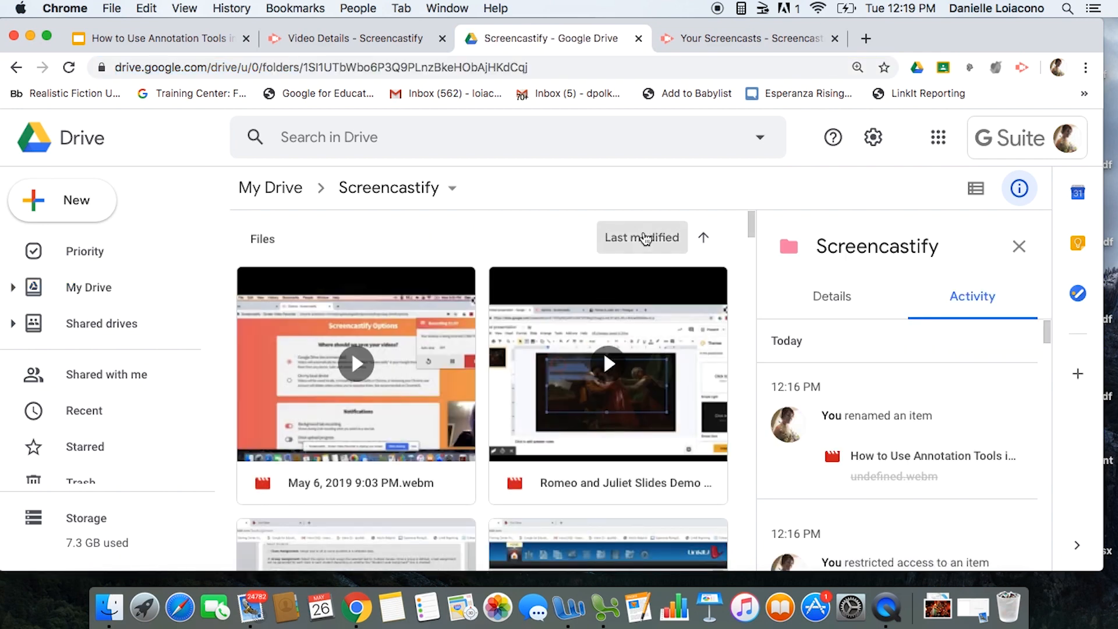
pyautogui.click(645, 239)
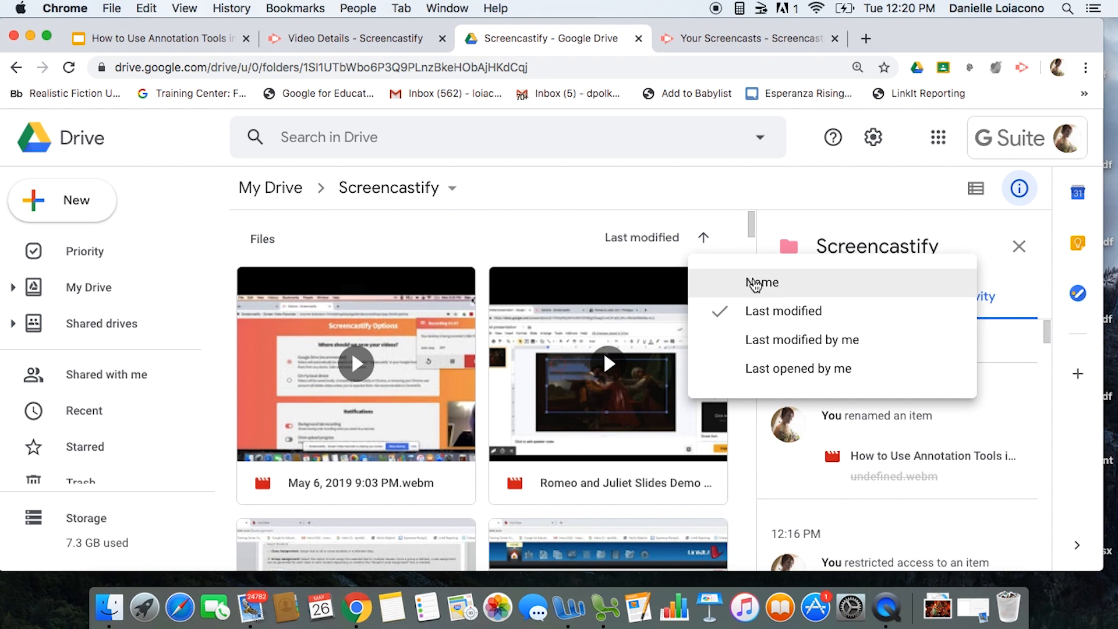